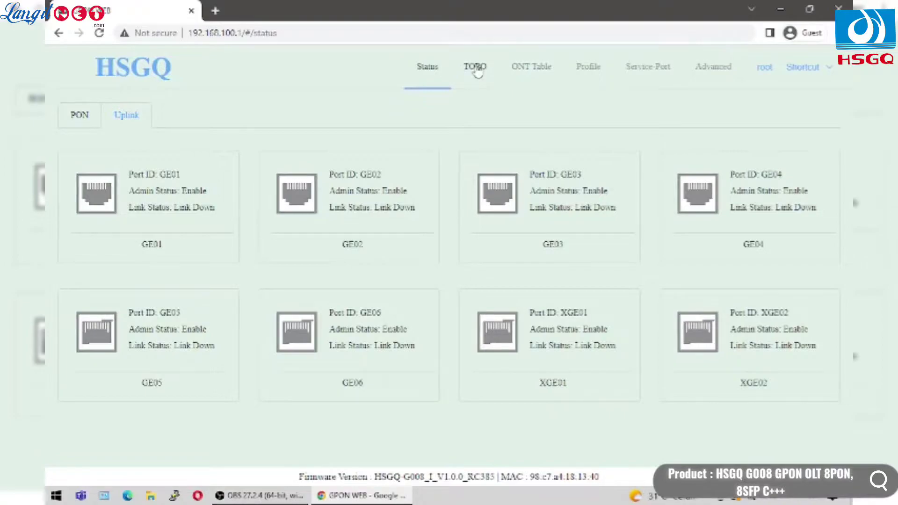
- View the network topology and switch the ONT authenticate list's display type through options including Running state, Name and Serial Number
click(476, 68)
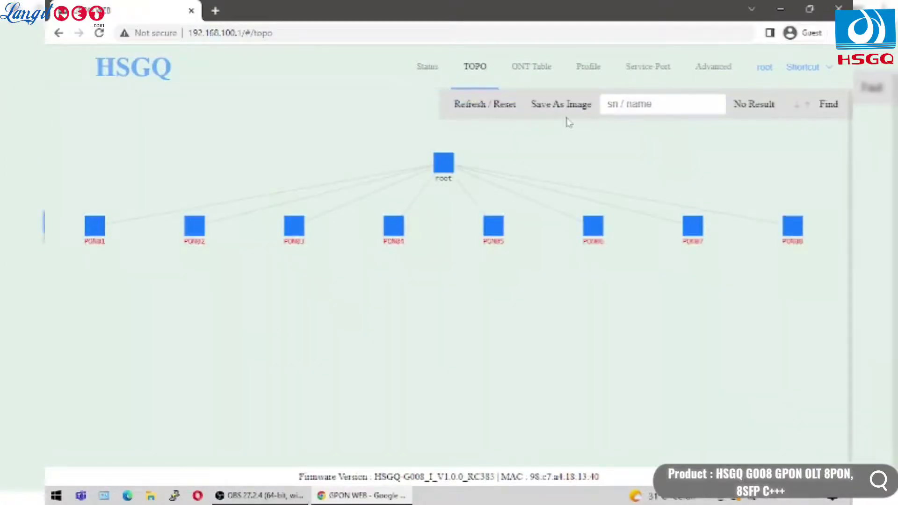
click(530, 70)
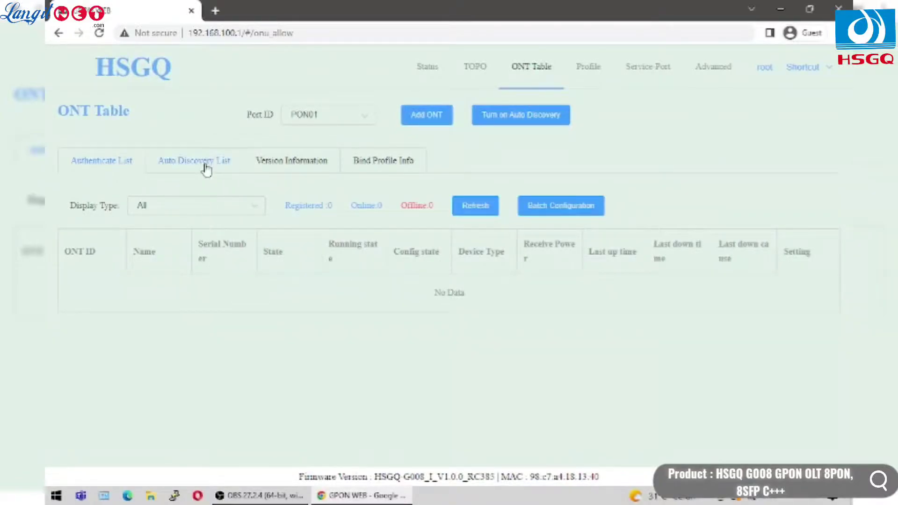
click(185, 205)
click(197, 252)
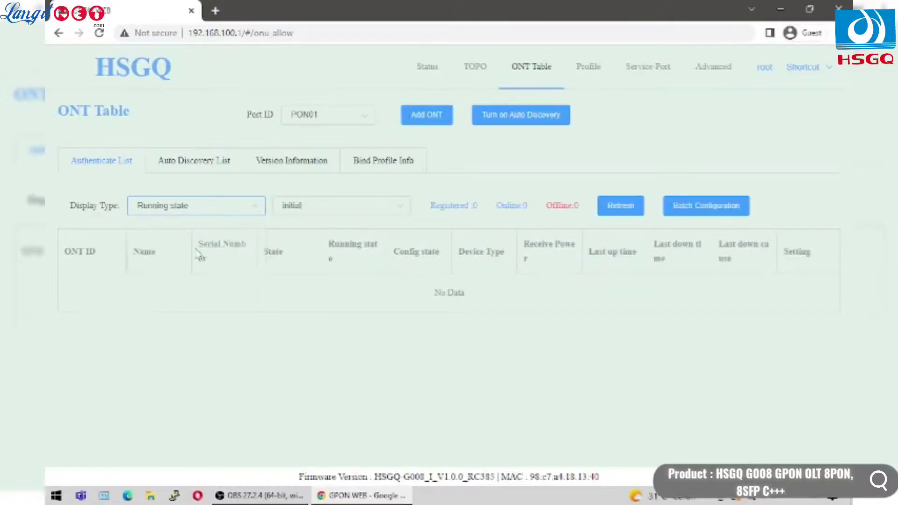
click(201, 211)
click(178, 282)
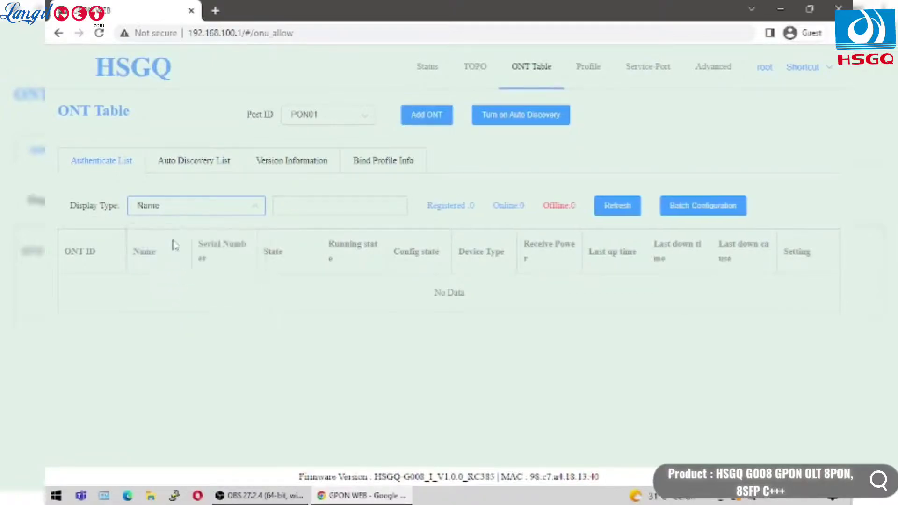
click(182, 212)
click(172, 303)
click(227, 206)
click(156, 327)
- Set the ONT table's port ID to PON08
click(333, 118)
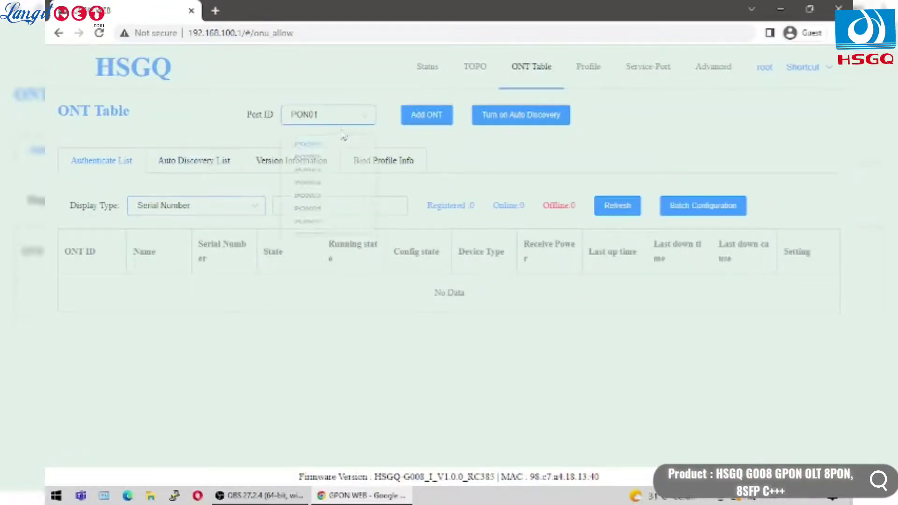
scroll(321, 176, down, 1)
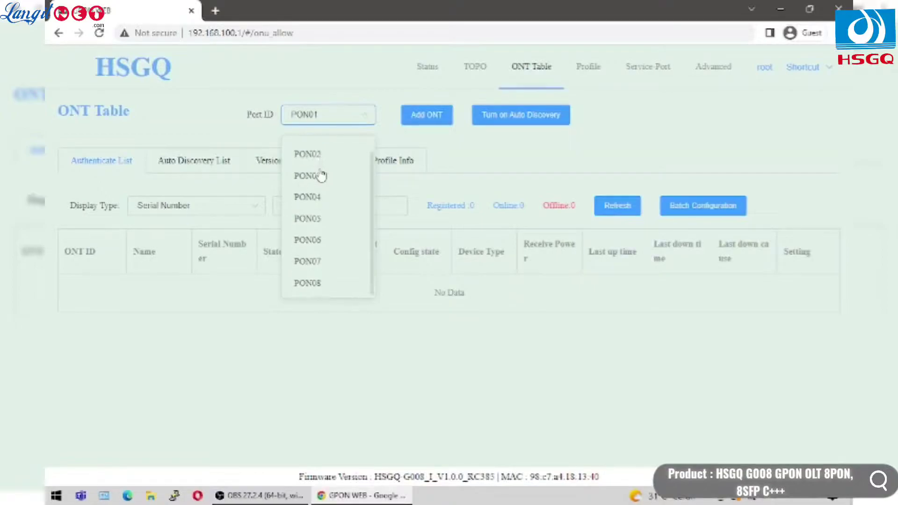
click(325, 288)
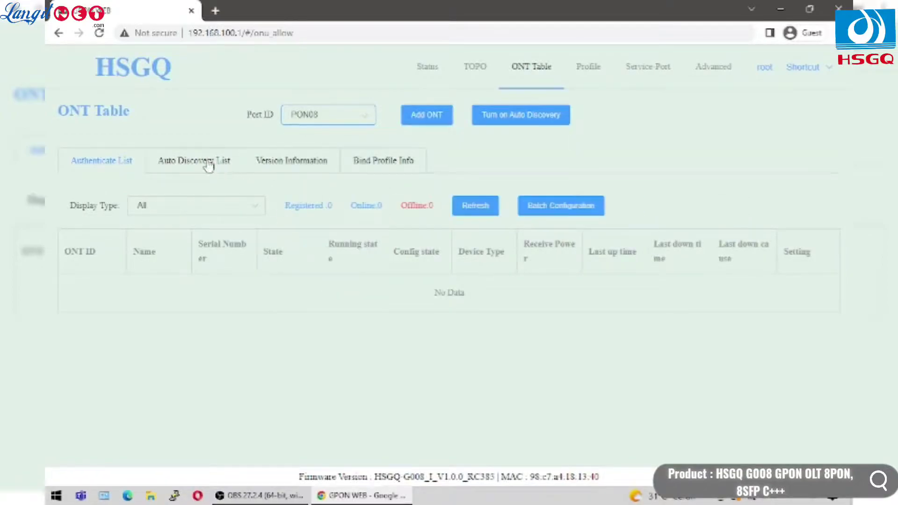
- Switch the ONT auto discovery list's display type through ONT ID, Serial Number, LOID and VendorID
click(213, 176)
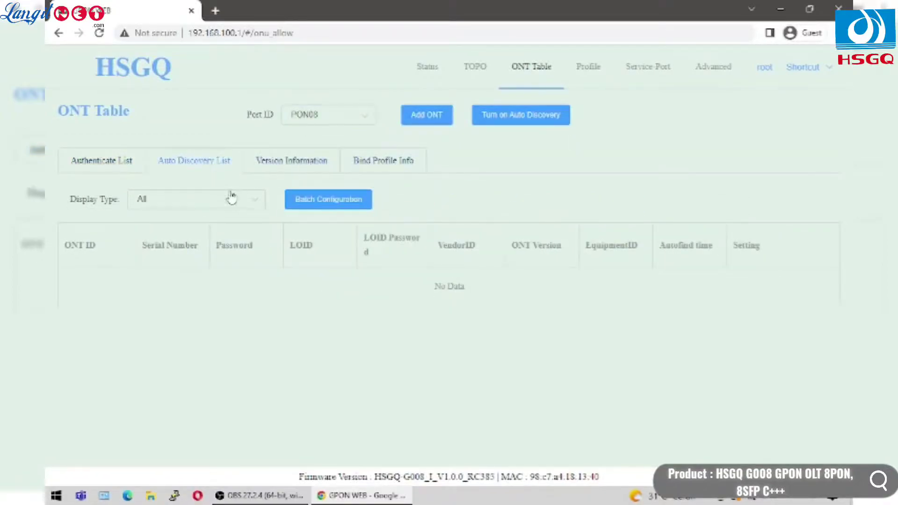
click(229, 198)
click(188, 255)
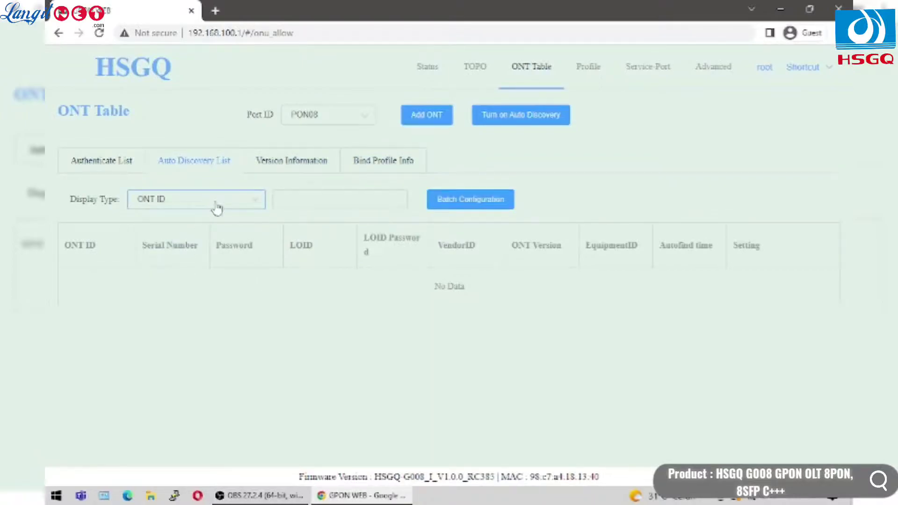
click(217, 209)
click(180, 275)
click(232, 205)
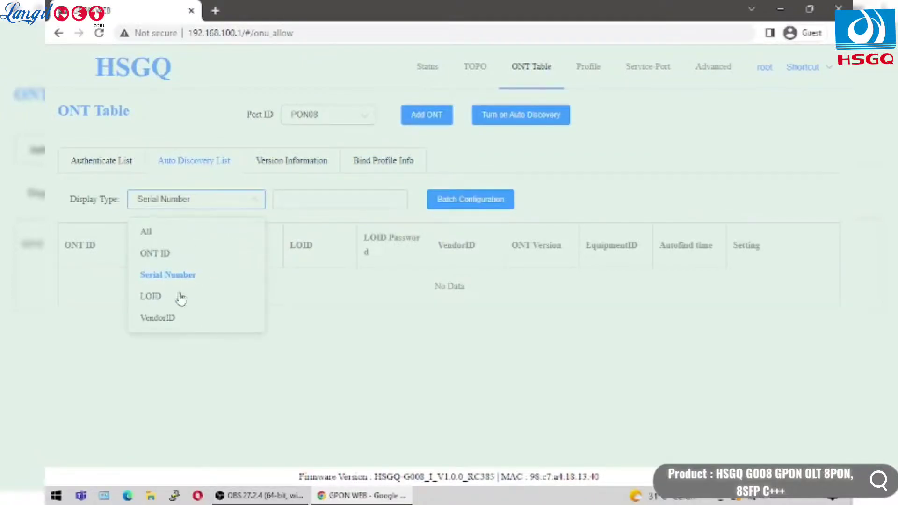
click(181, 298)
click(209, 202)
click(171, 317)
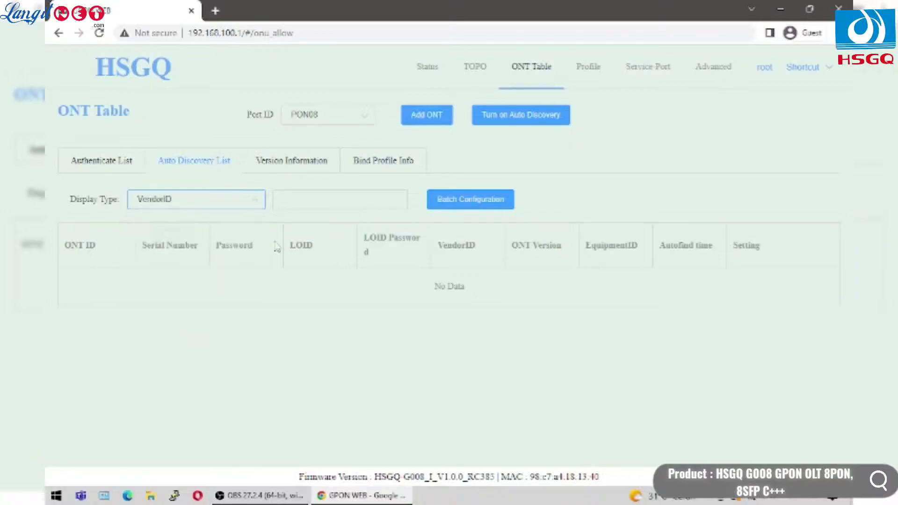
- View the version information and the bind profile info in the ONT table for PON08
click(316, 167)
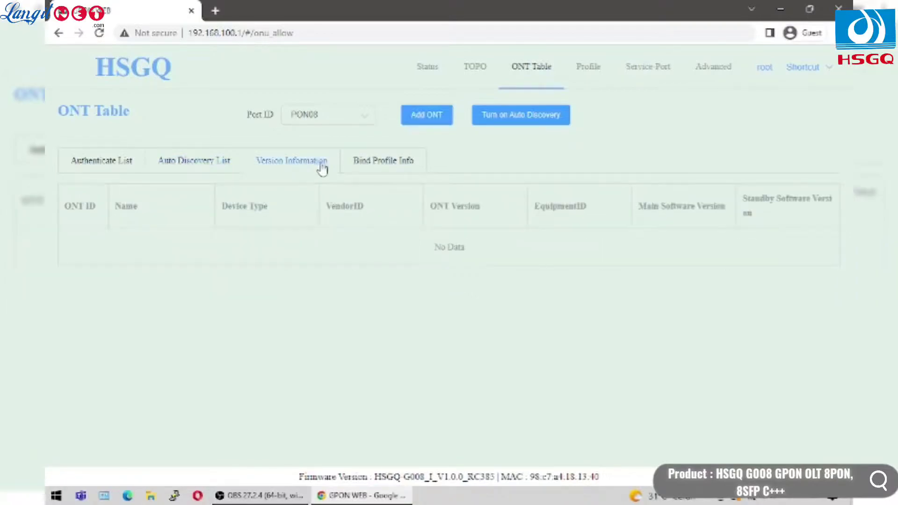
click(384, 167)
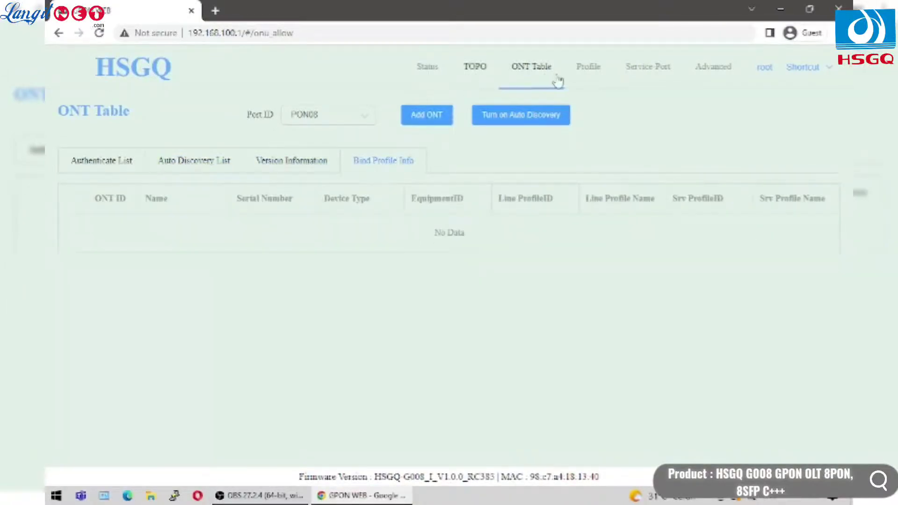
- Review the DBA profiles and switch their display type through Profile ID, Profile Name and Type
click(581, 75)
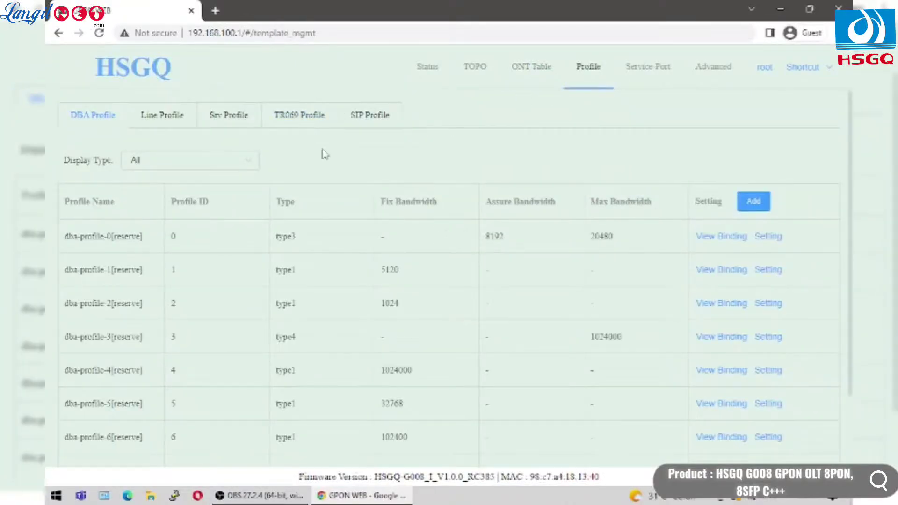
scroll(302, 157, down, 2)
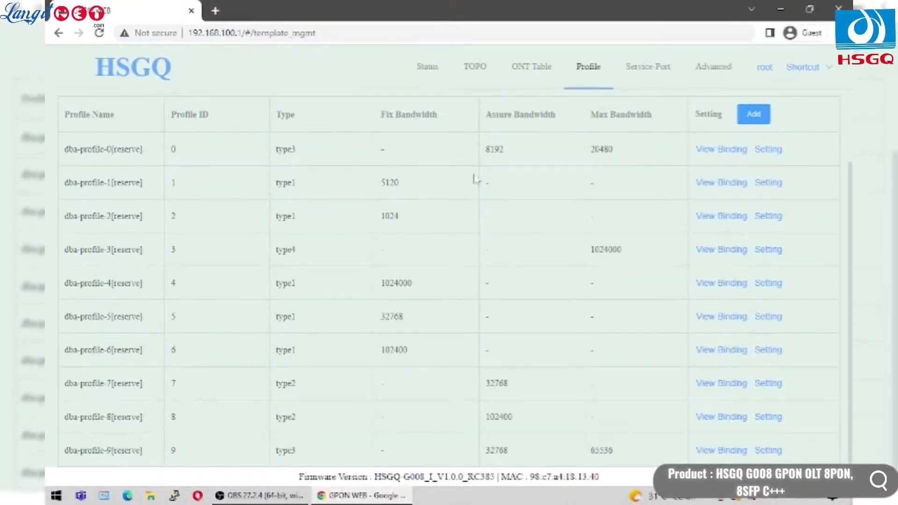
scroll(427, 174, up, 2)
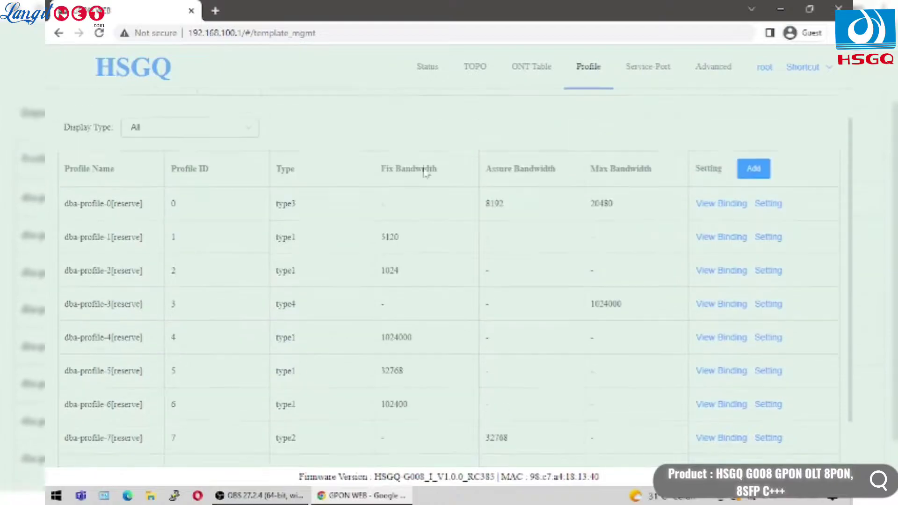
click(164, 161)
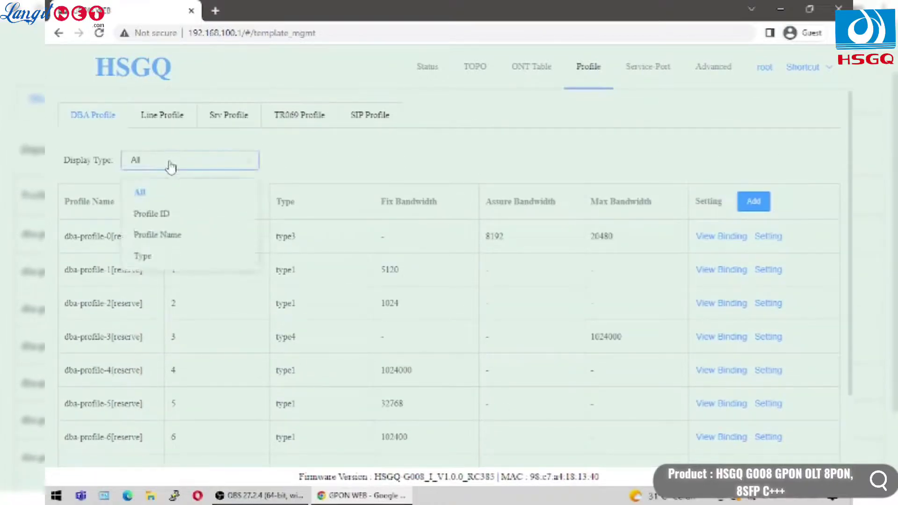
click(167, 212)
click(200, 169)
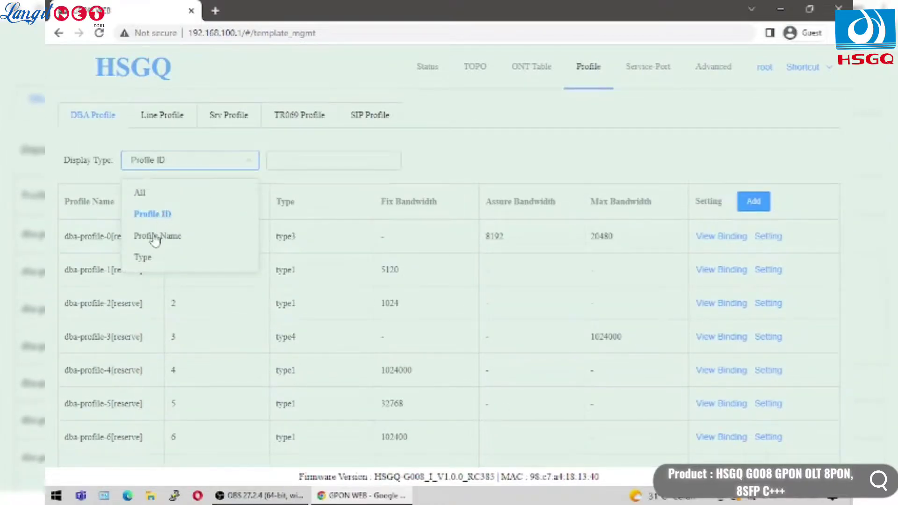
click(156, 235)
click(211, 164)
click(164, 255)
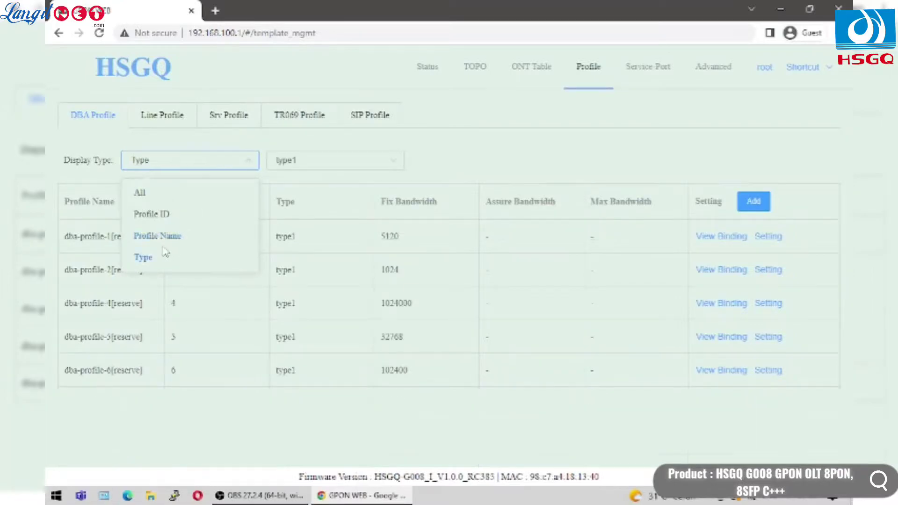
- View the line profiles and switch their display type to Profile ID and then to Profile Name
click(181, 125)
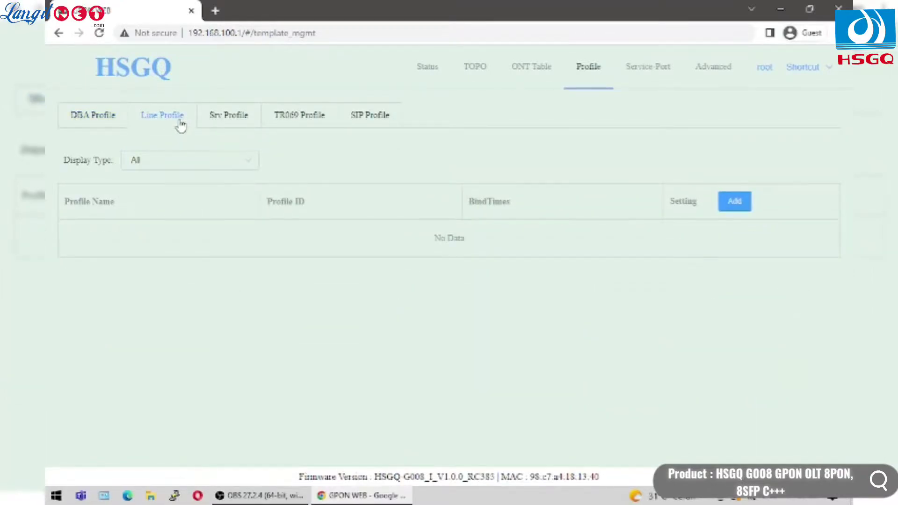
click(171, 163)
click(151, 212)
click(170, 166)
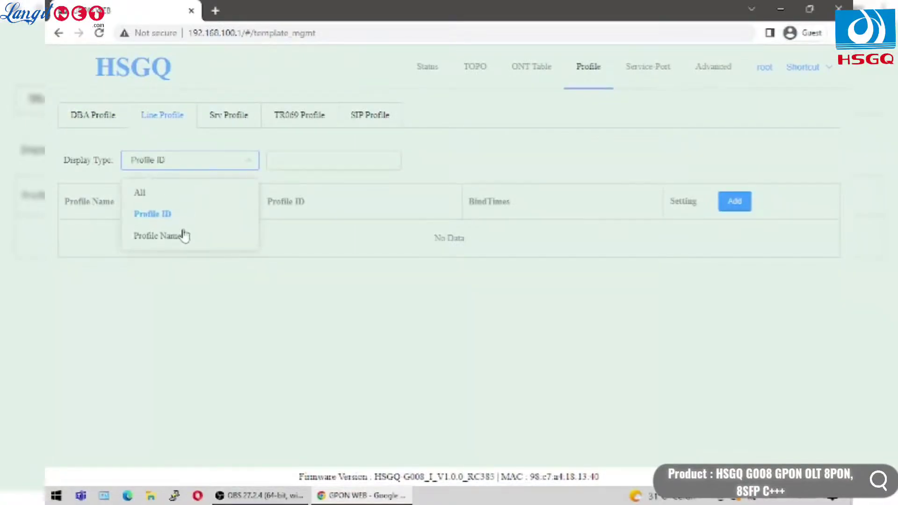
click(181, 233)
- View the Srv profiles and switch their display type to Profile ID and then to Profile Name
click(226, 117)
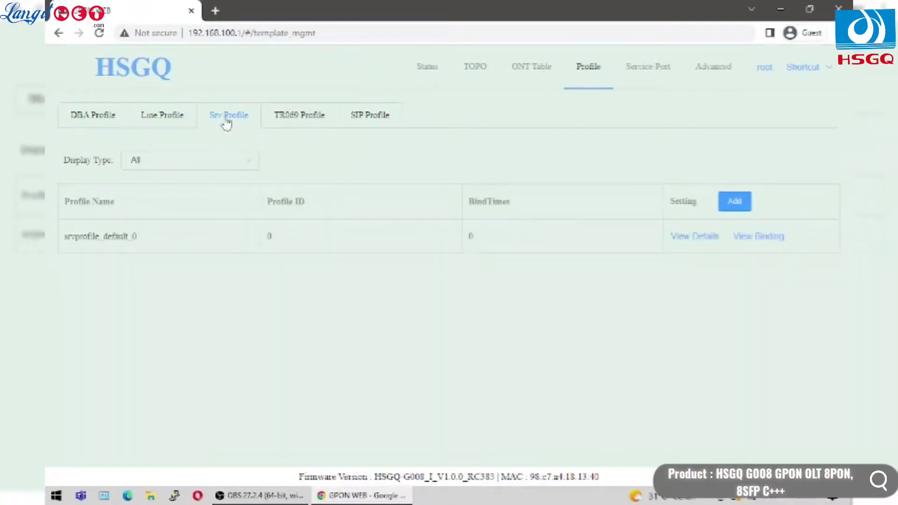
click(208, 165)
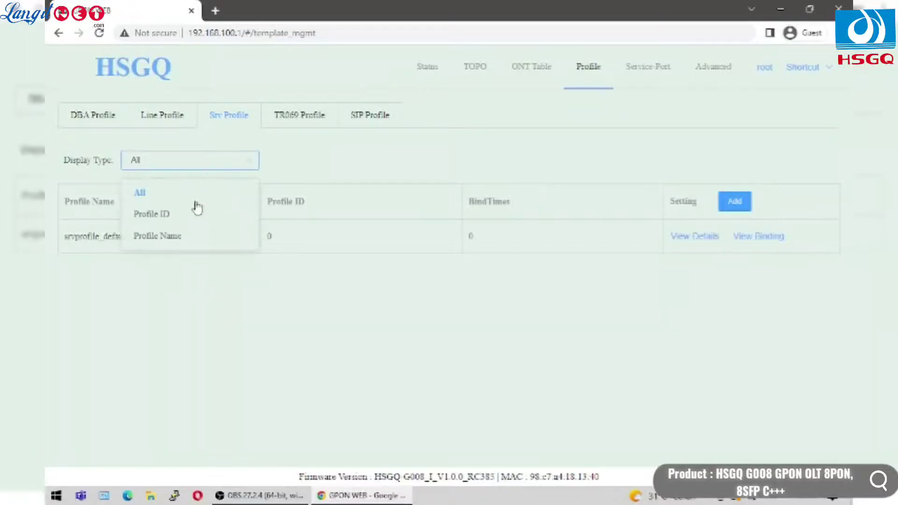
click(197, 211)
click(223, 171)
click(188, 238)
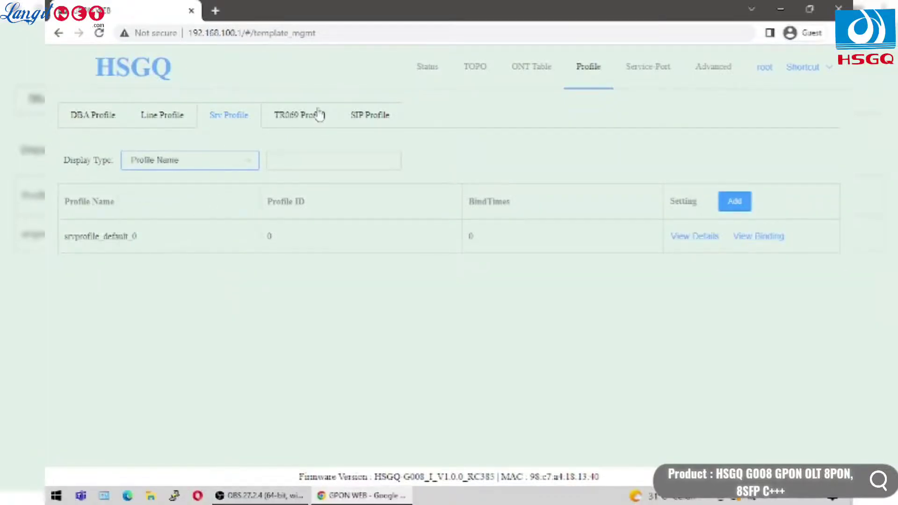
- View the TR069 profiles and switch their display type to Profile ID and then to Profile Name
click(314, 115)
click(211, 159)
click(203, 213)
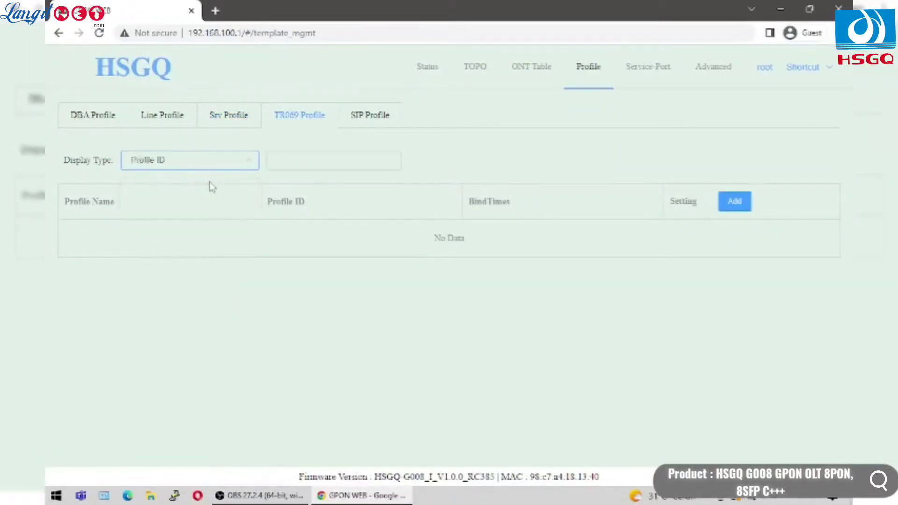
click(210, 164)
click(194, 237)
- View the SIP profiles and switch their display type to Profile ID and then to Profile Name
click(368, 116)
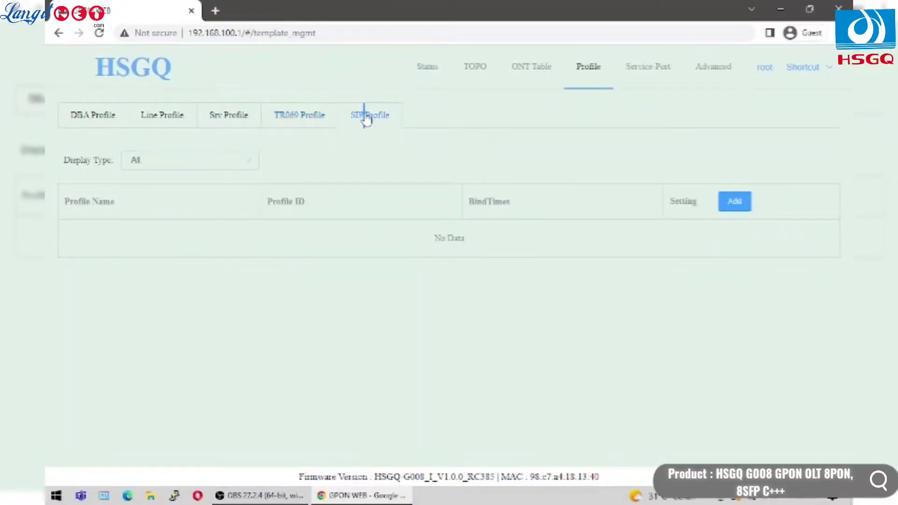
click(175, 164)
click(153, 213)
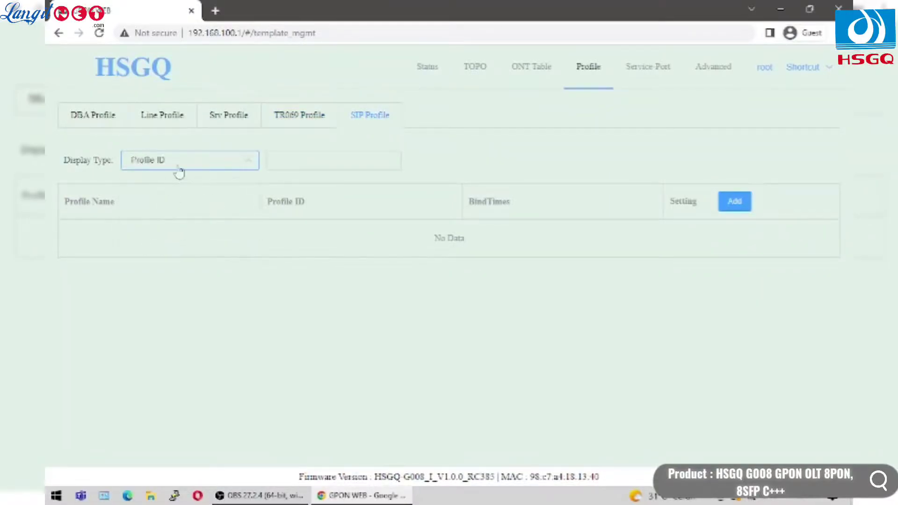
click(178, 168)
click(158, 234)
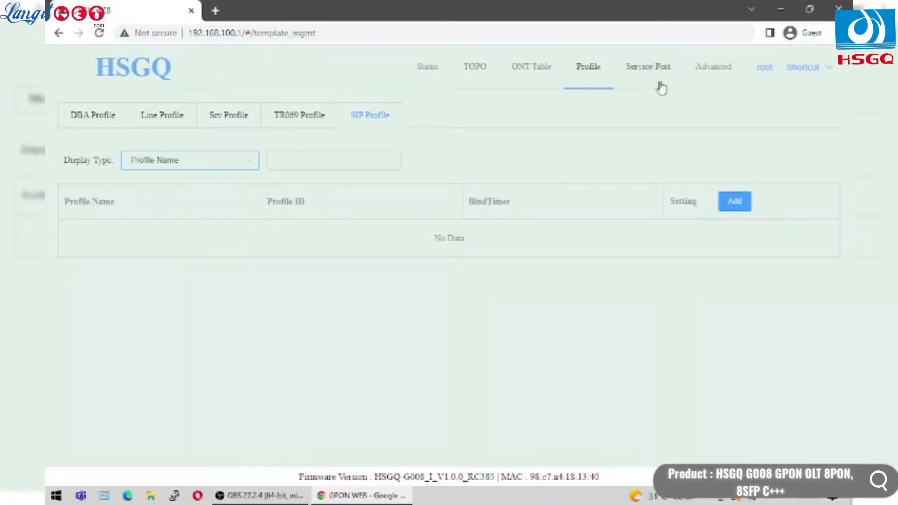
- View the service port list and switch its display type to Virtual Port ID and then to Port ID
click(660, 87)
click(189, 156)
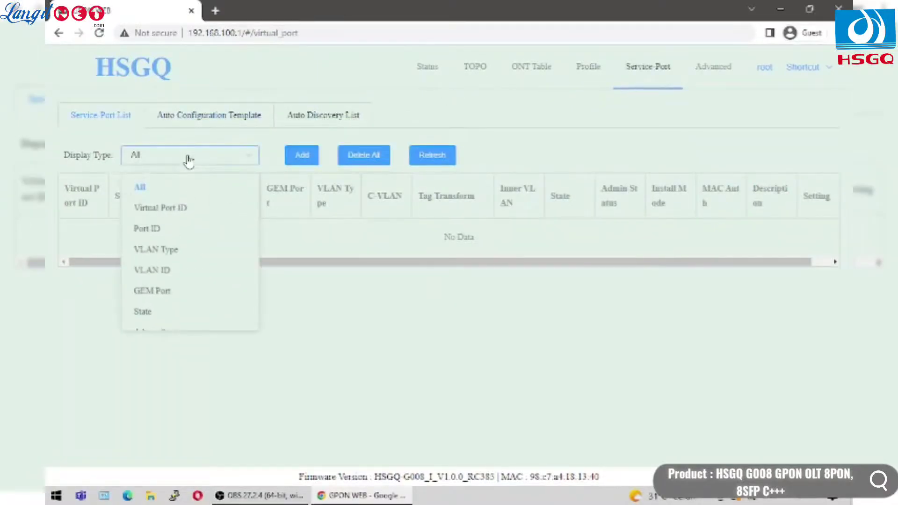
click(210, 212)
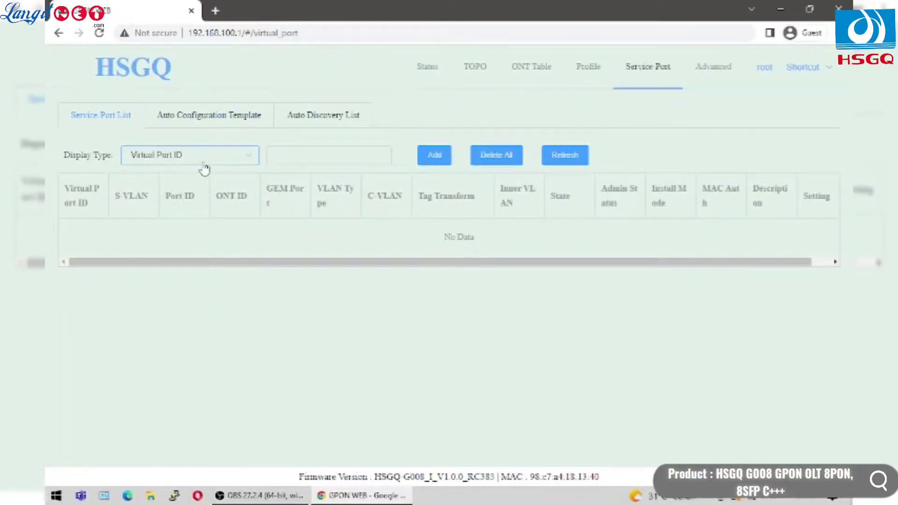
click(204, 164)
click(194, 223)
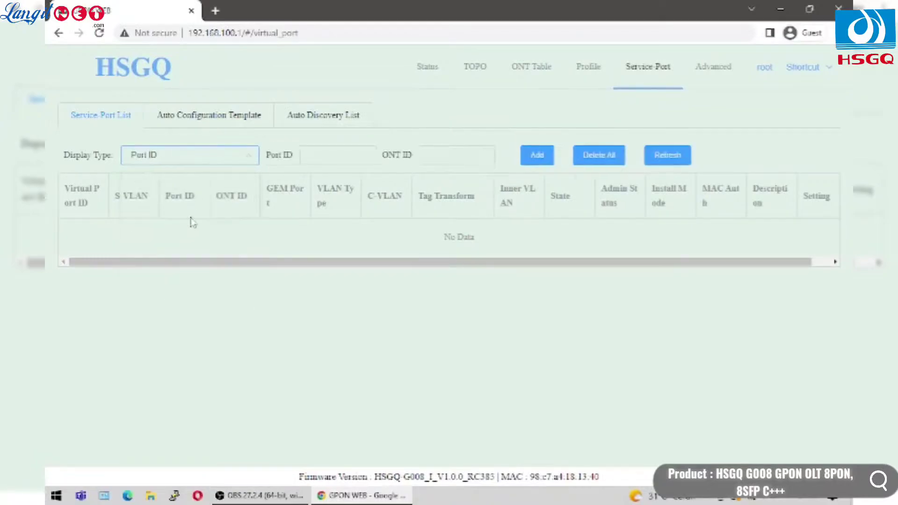
- Switch the service port list's display type to VLAN Type and then to VLAN ID
click(223, 166)
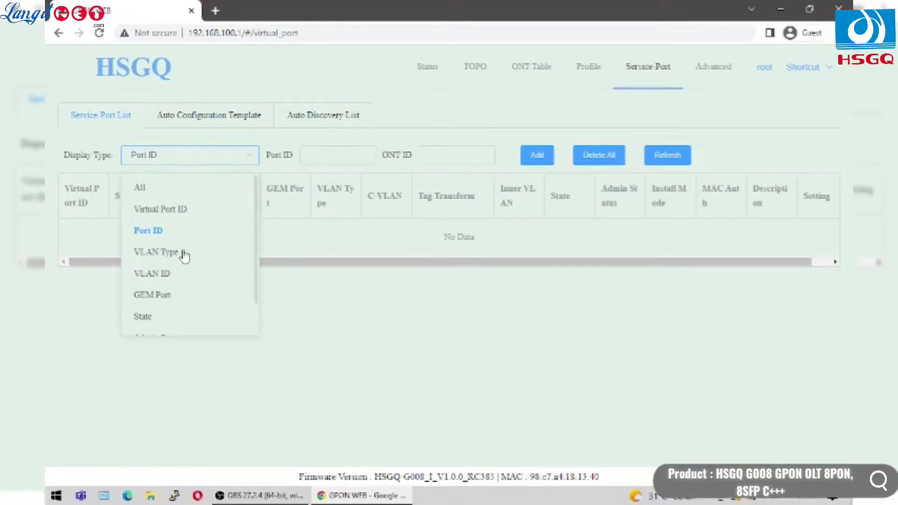
click(182, 253)
click(244, 164)
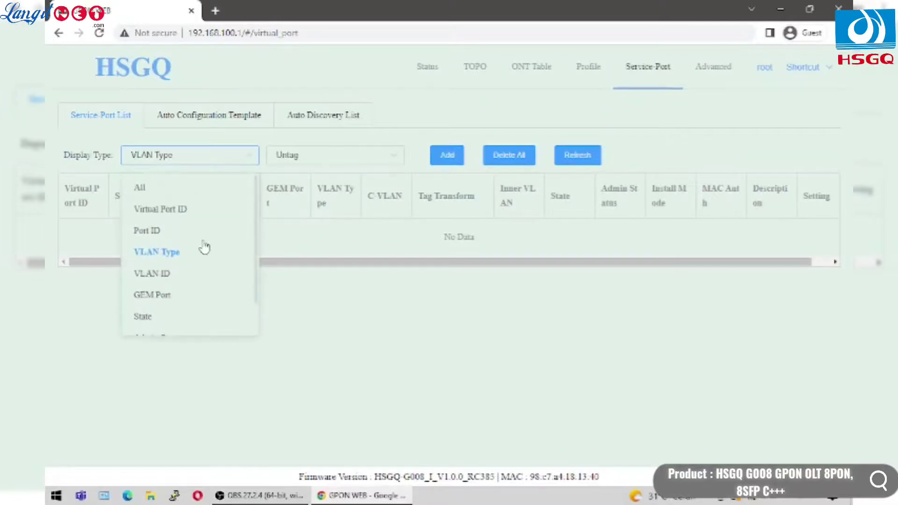
click(171, 277)
- Switch the service port list's display type to GEM Port and then to State
click(232, 167)
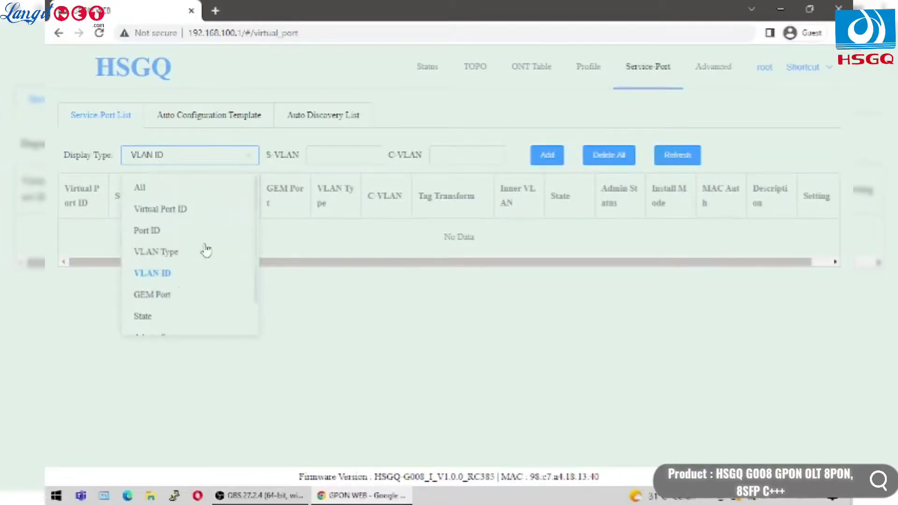
click(177, 293)
click(230, 169)
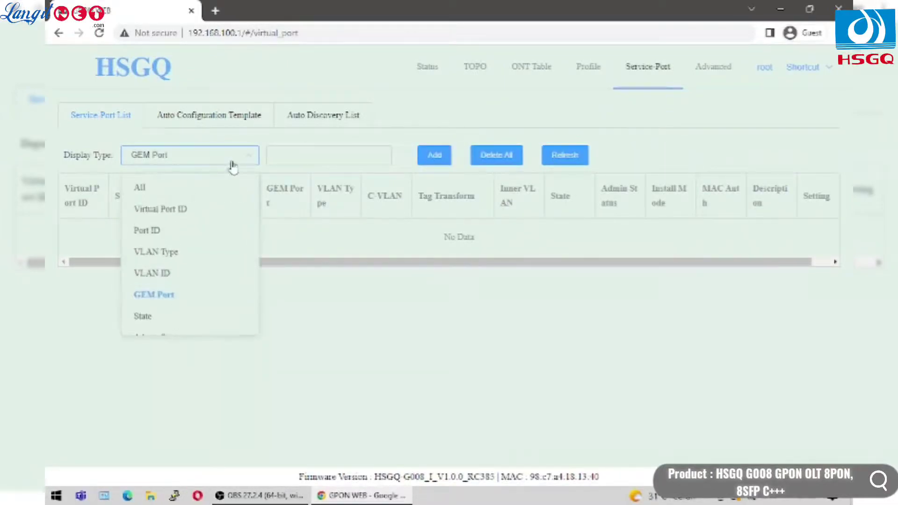
click(150, 317)
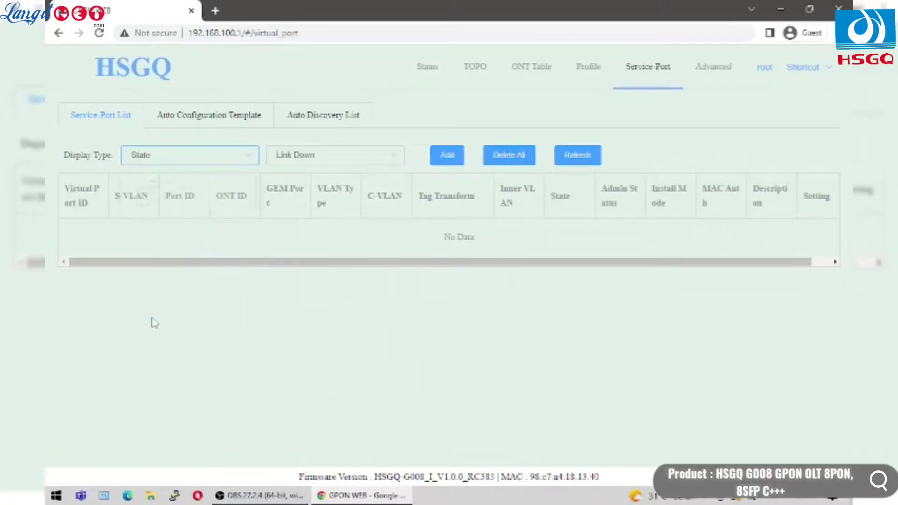
- Switch the service port list's display type to Admin Status and then to Install Mode
click(228, 167)
scroll(190, 282, down, 1)
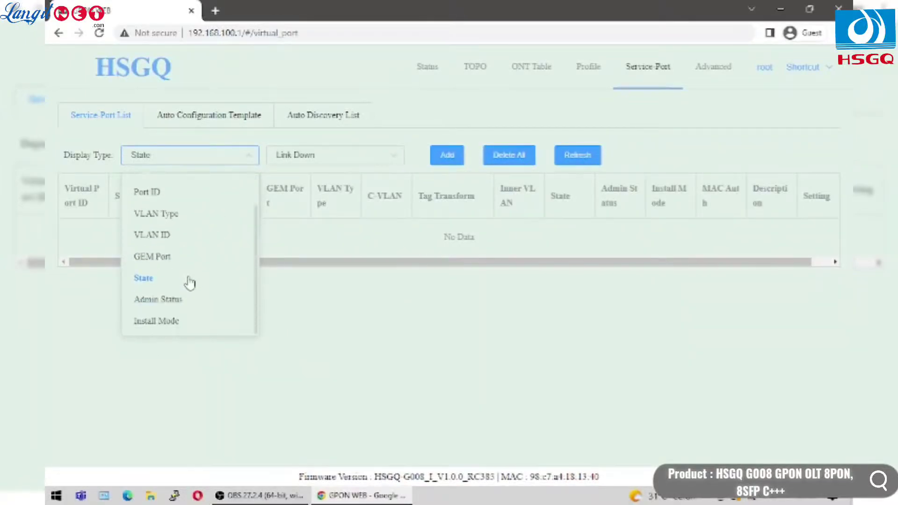
click(152, 301)
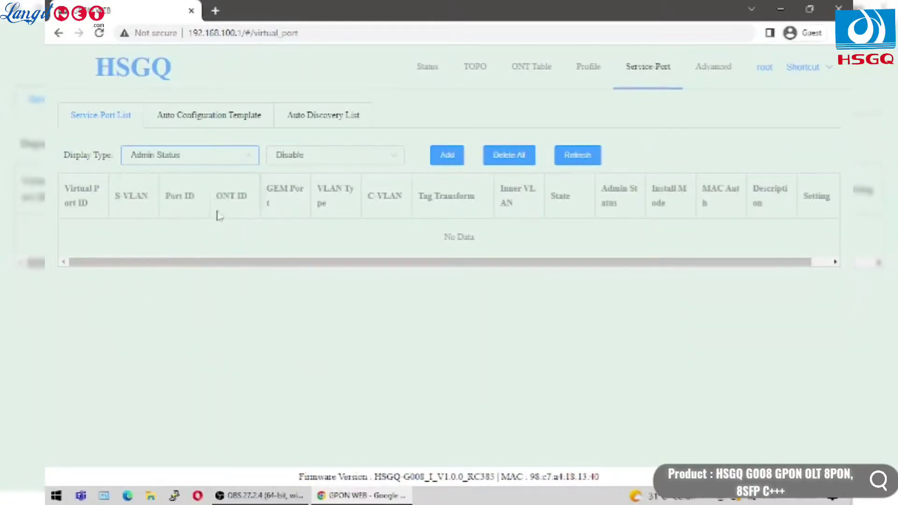
click(240, 161)
scroll(169, 311, down, 1)
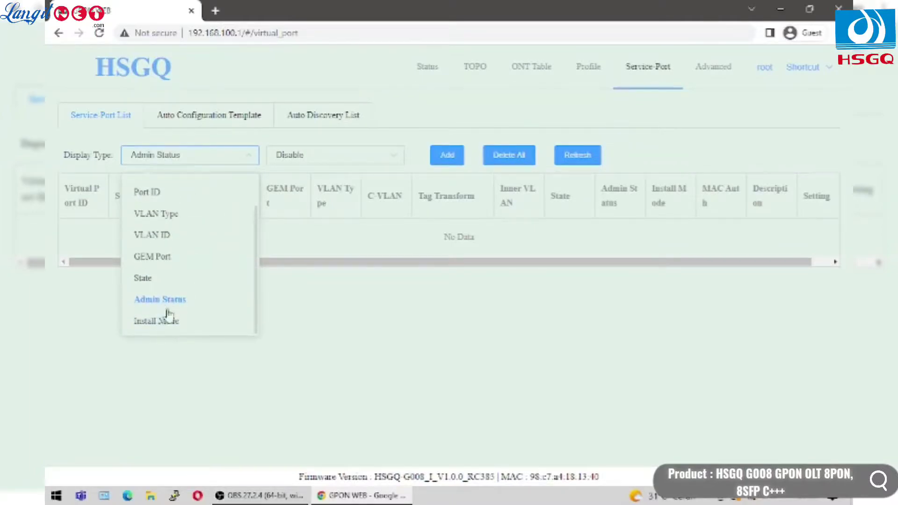
click(169, 321)
- View the service port auto configuration template and then the auto discovery list
click(216, 119)
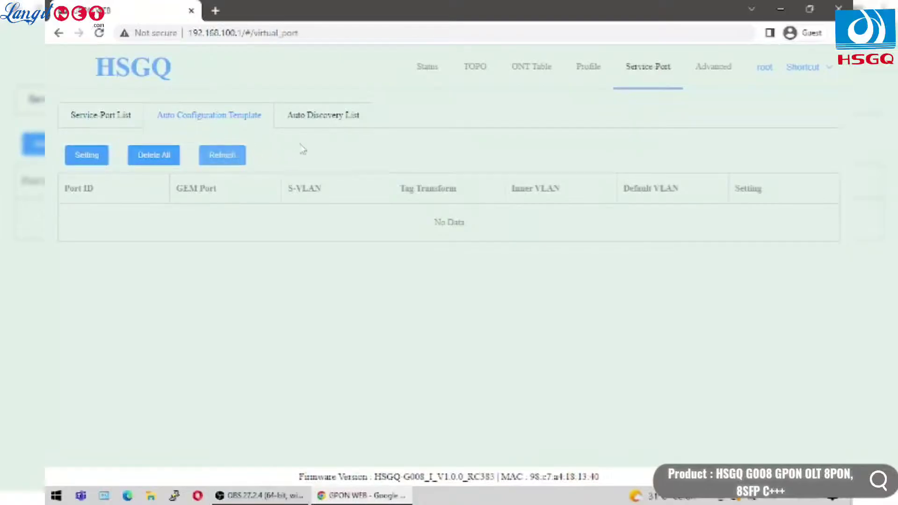
click(321, 120)
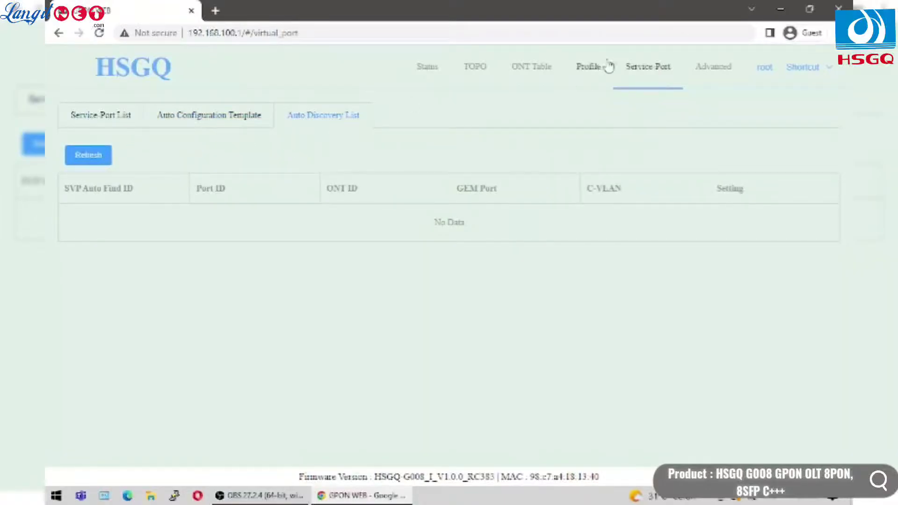
- Examine the advanced Running Status page, including the system information, hardware status and fan speeds
click(720, 78)
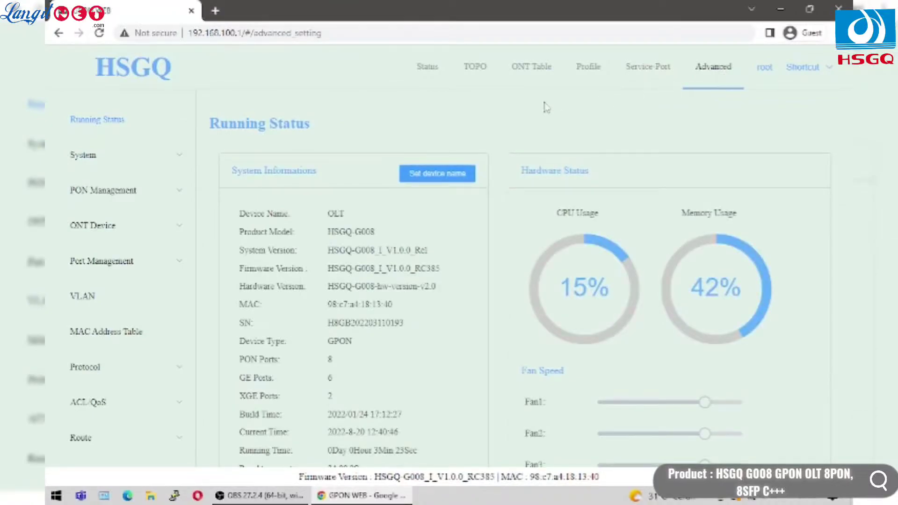
scroll(498, 132, down, 1)
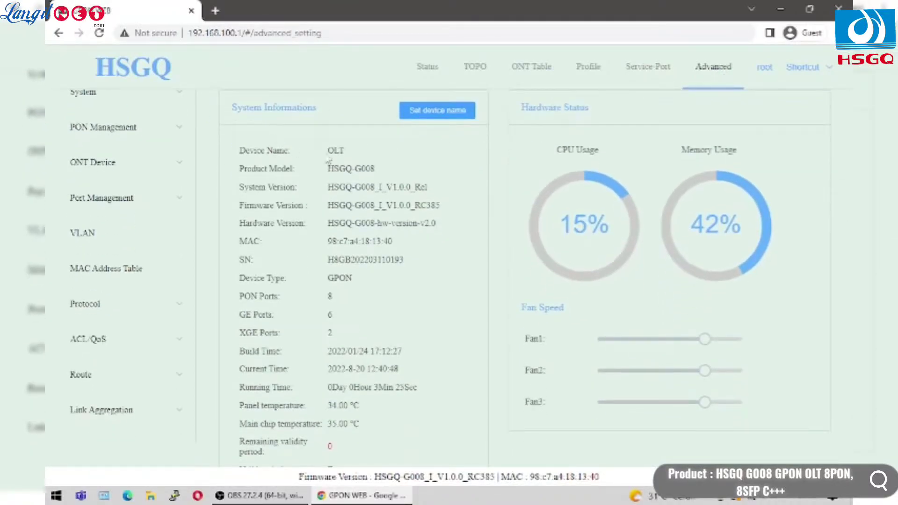
scroll(522, 198, down, 1)
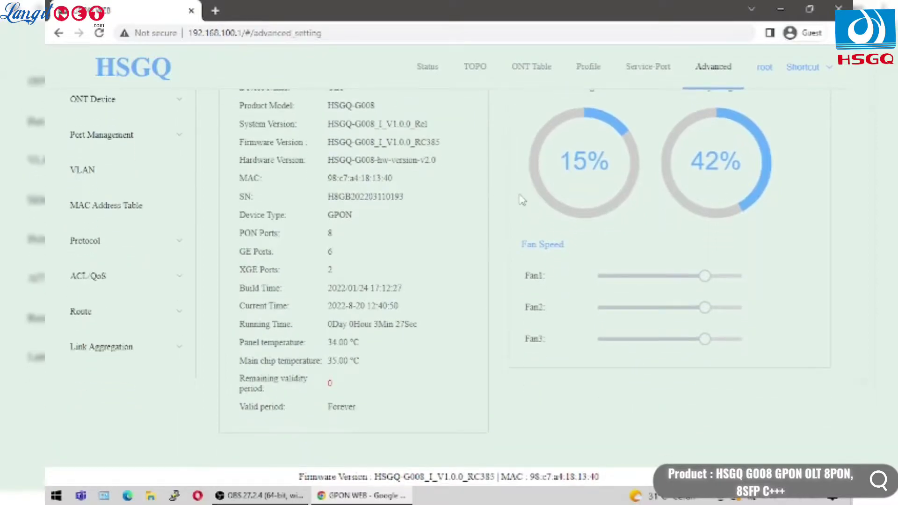
scroll(522, 200, up, 2)
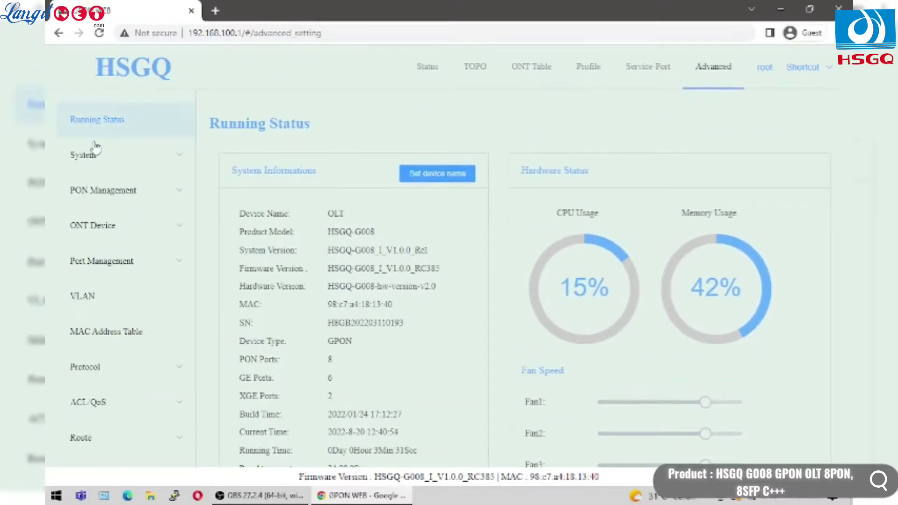
- Examine the system's Device page, from the configuration restore, backup and reboot options to the fan information and fan management tables
click(80, 154)
click(98, 200)
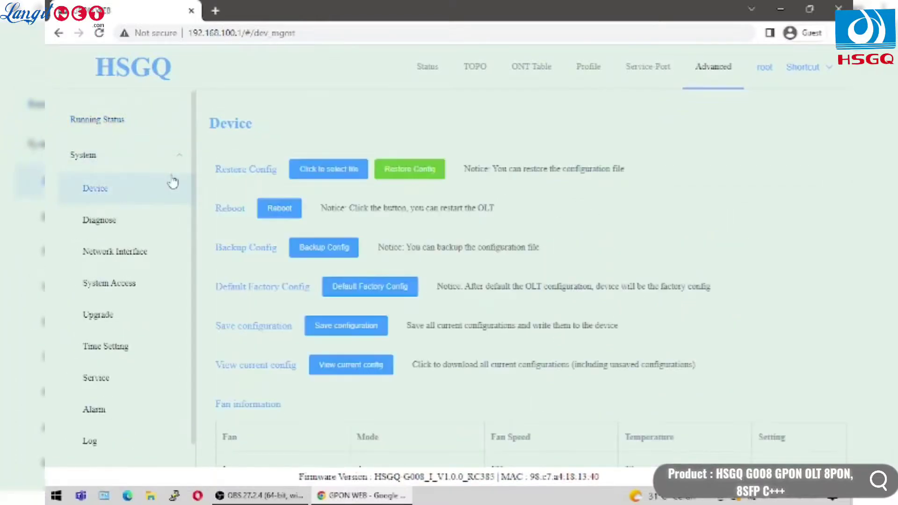
scroll(402, 139, down, 1)
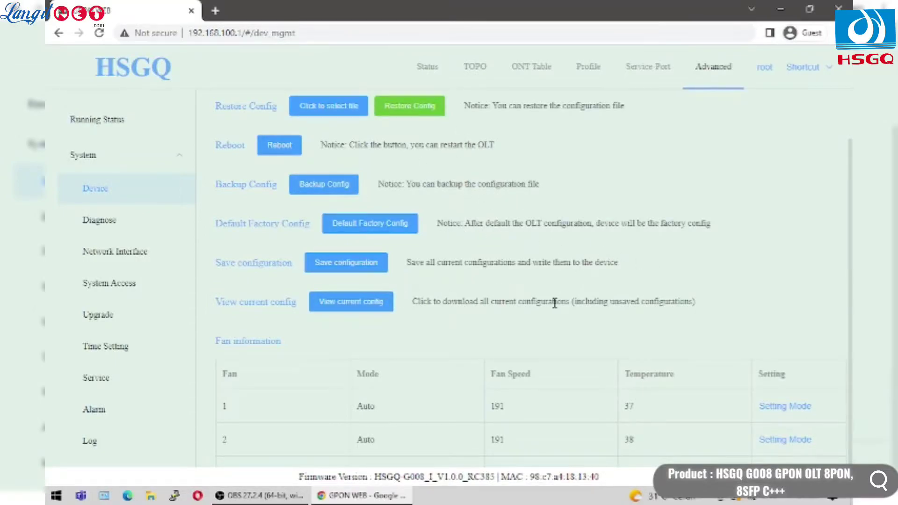
scroll(555, 304, down, 2)
scroll(552, 308, down, 3)
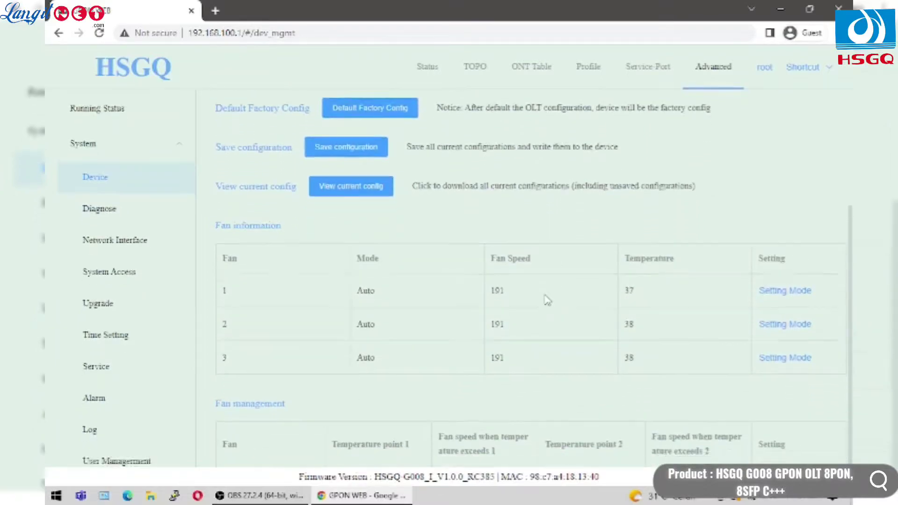
scroll(547, 300, down, 1)
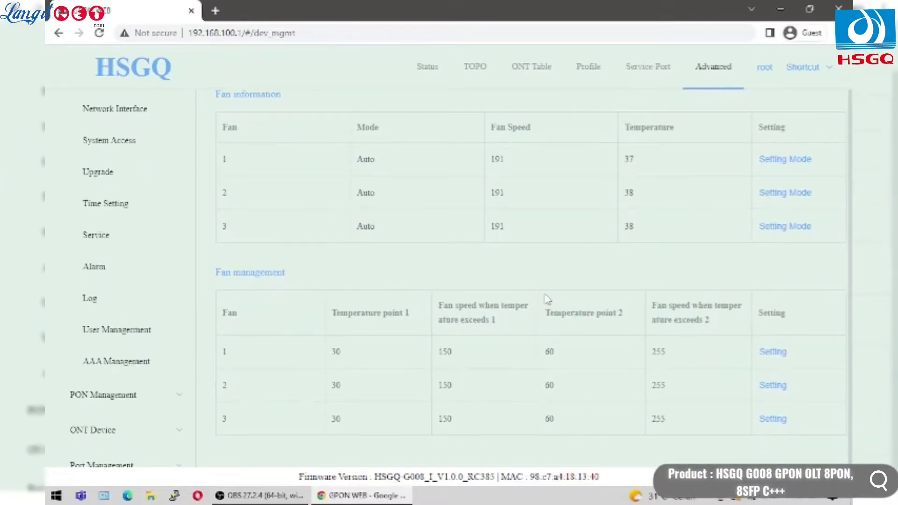
scroll(547, 299, up, 3)
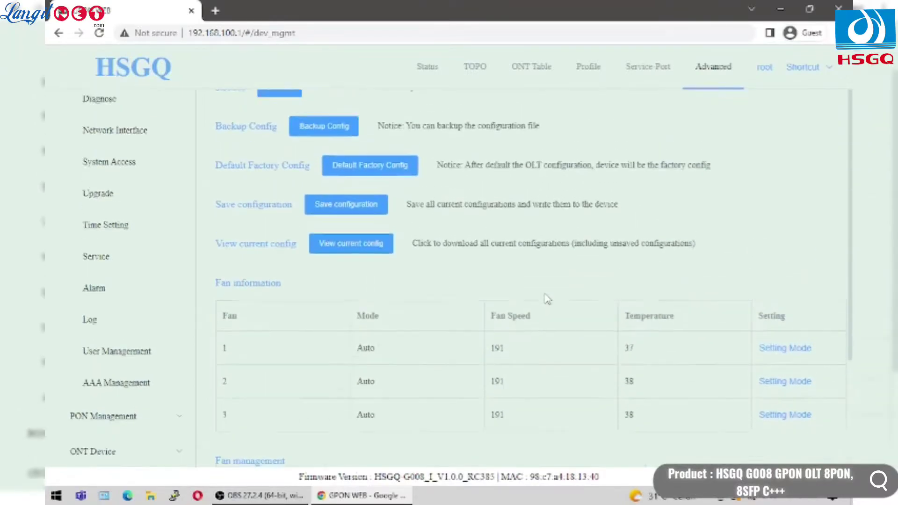
scroll(547, 300, up, 3)
- View the Diagnose ping test settings and switch the out interface to vlanif-1 and back to Outbound Interface
click(83, 204)
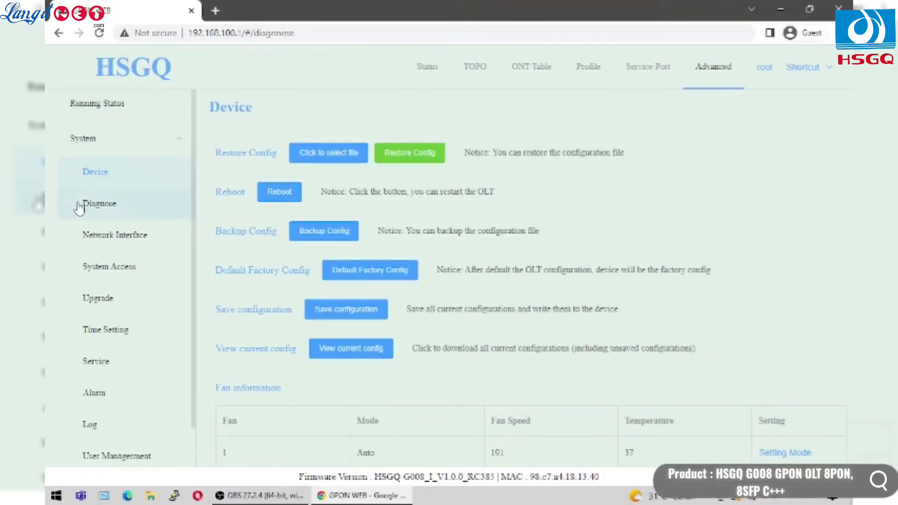
scroll(358, 226, down, 1)
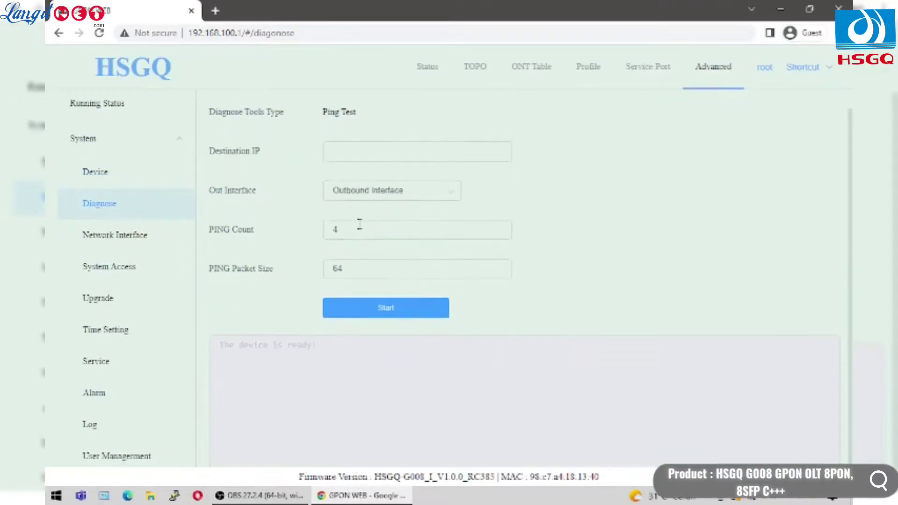
click(407, 199)
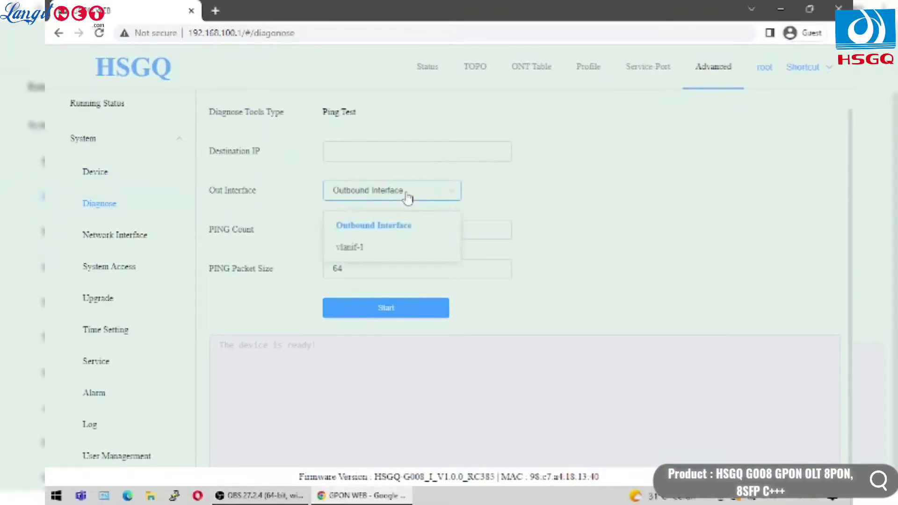
click(386, 253)
click(420, 204)
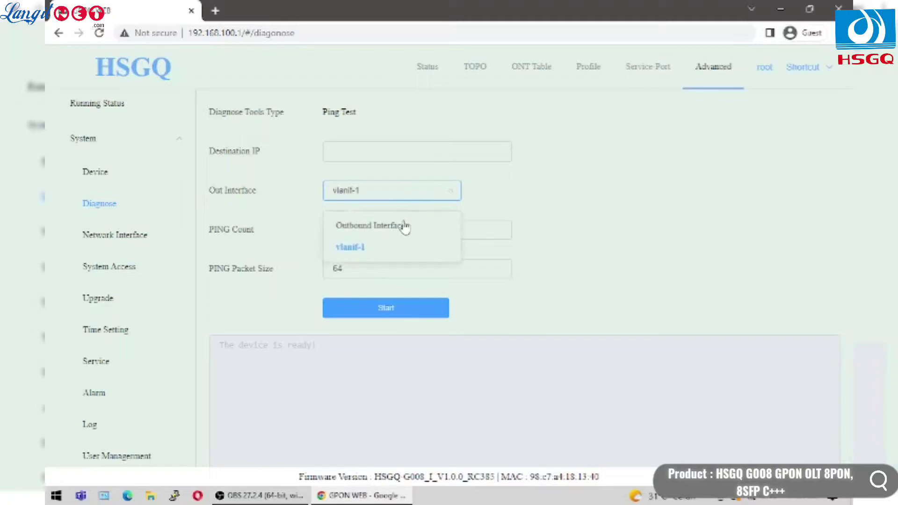
click(403, 224)
- Examine the Network Interface page with its default routes, DNS settings and interface table
click(134, 236)
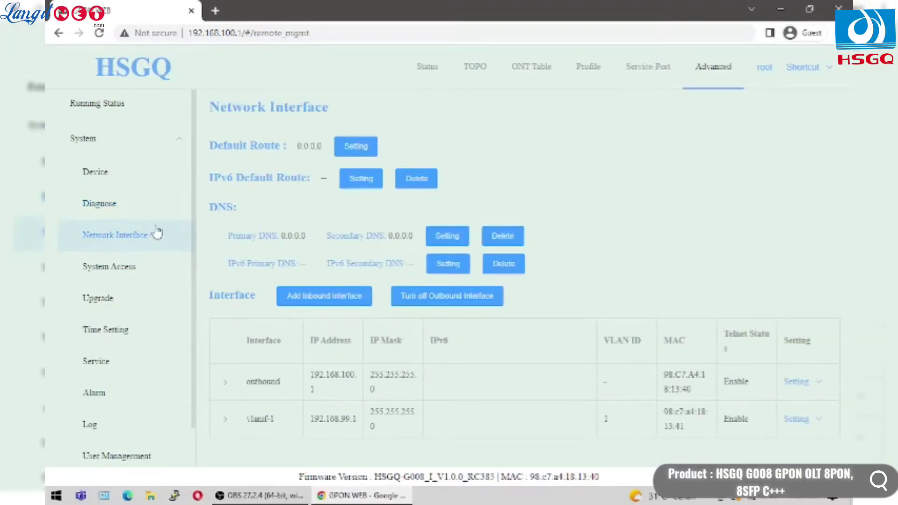
scroll(308, 287, down, 2)
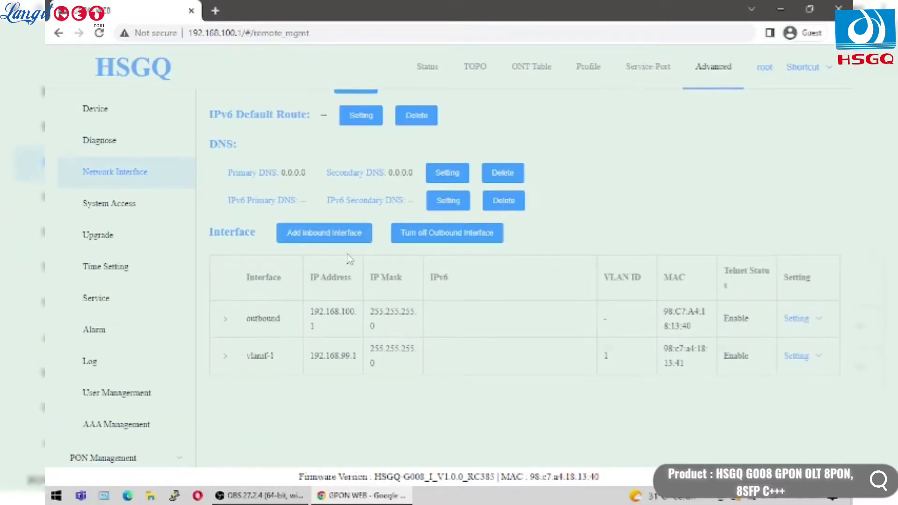
scroll(514, 355, up, 2)
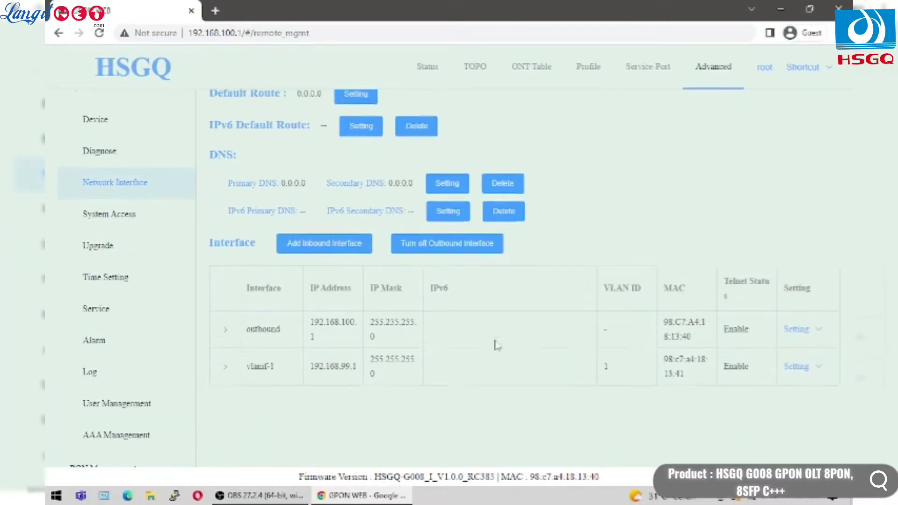
- View the System Access page and then the Upgrade page
click(112, 271)
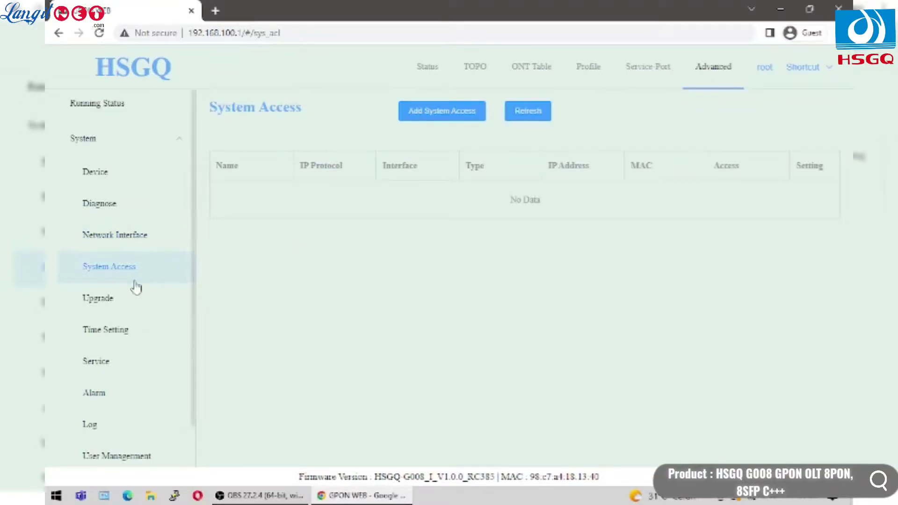
click(124, 302)
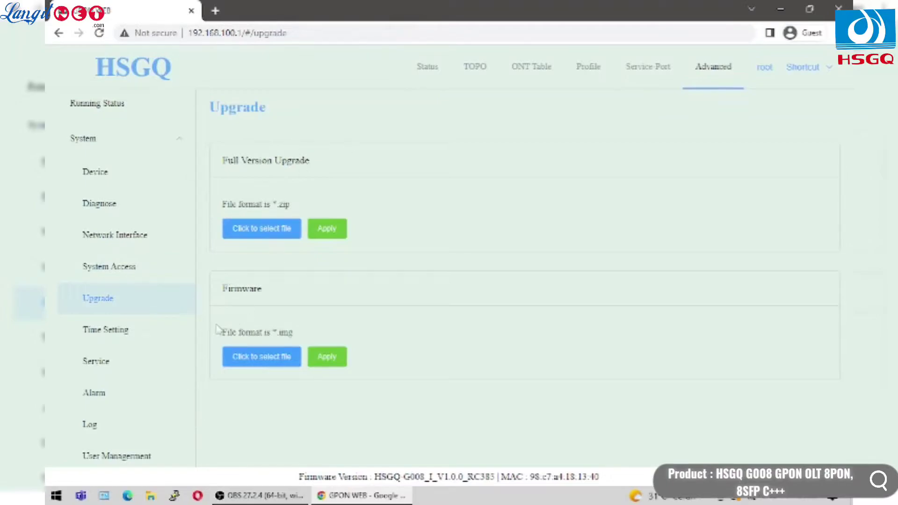
- View the Time Setting page and look through the available timezones without choosing another one
click(167, 330)
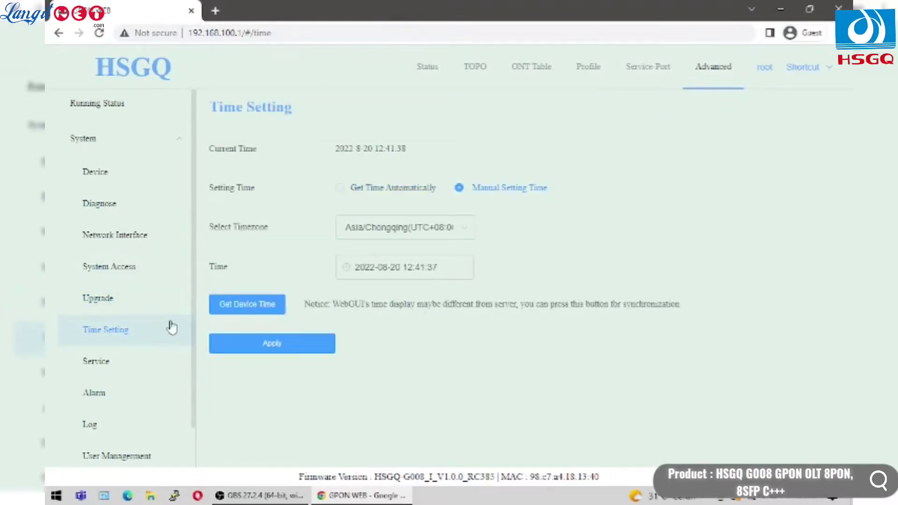
click(461, 228)
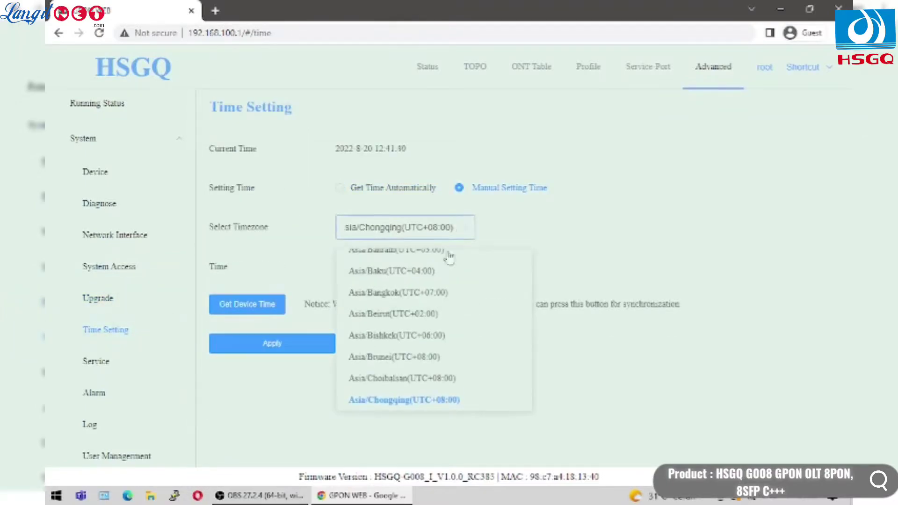
scroll(449, 334, down, 10)
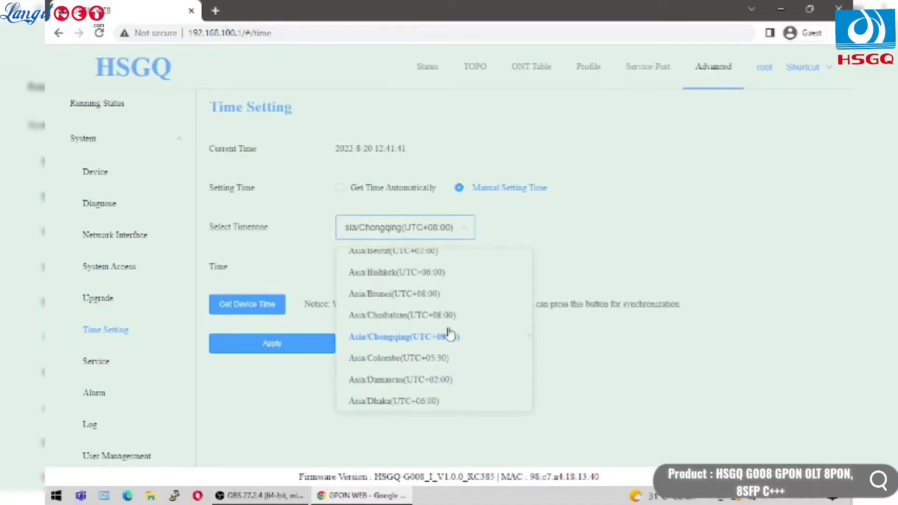
click(639, 260)
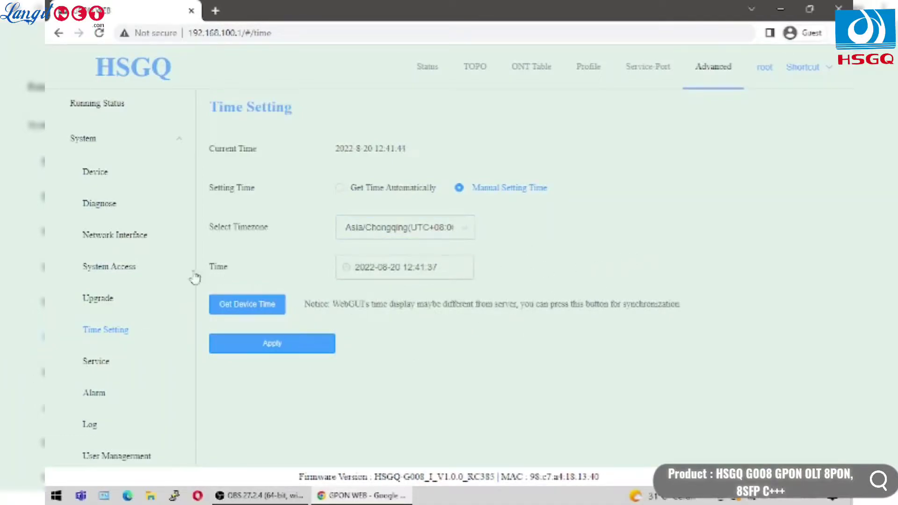
- Look through the Service page's system service, Cloud Management, SNMP and SSH-Key settings
click(124, 366)
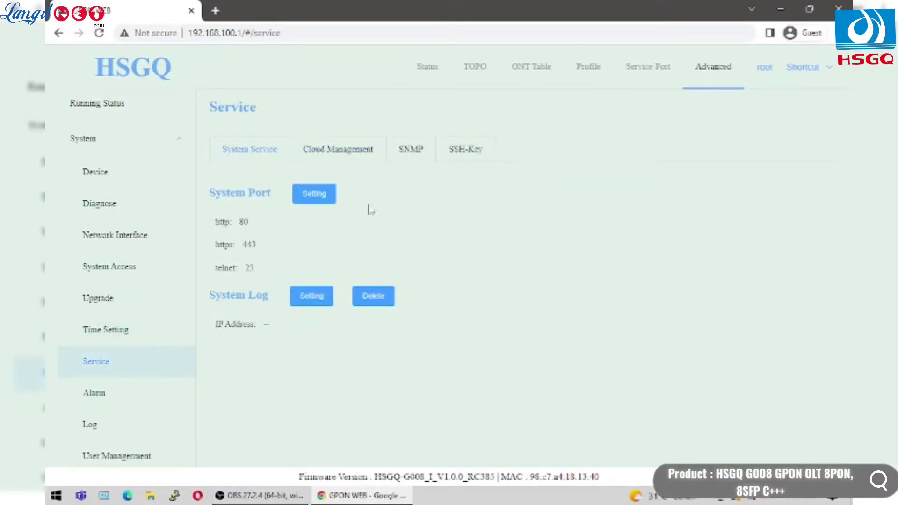
click(339, 153)
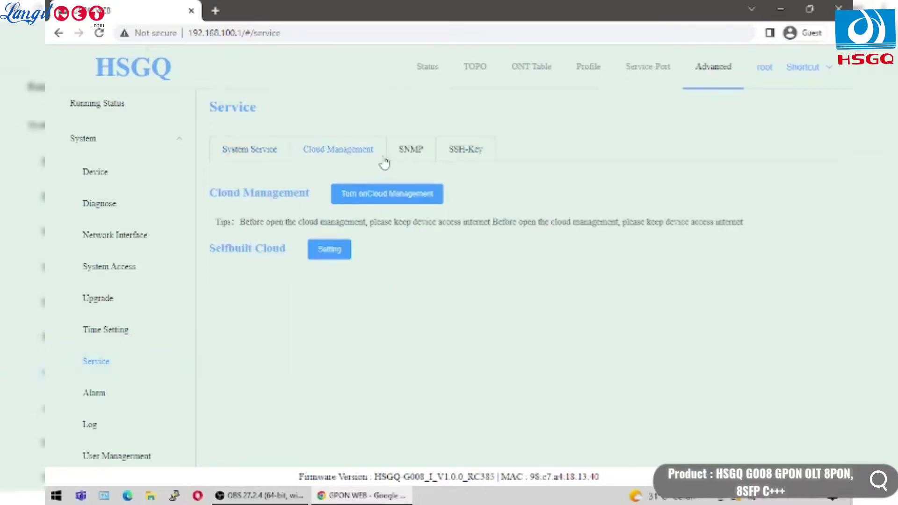
click(420, 155)
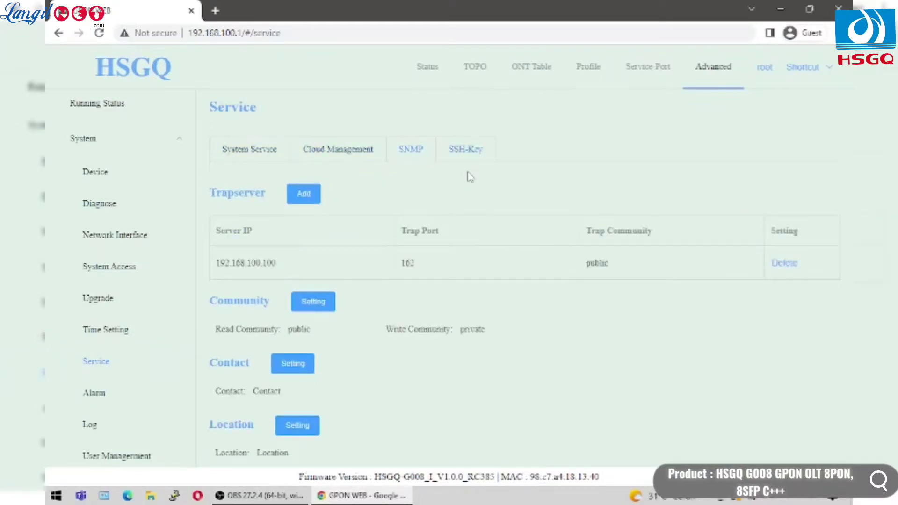
scroll(470, 177, down, 3)
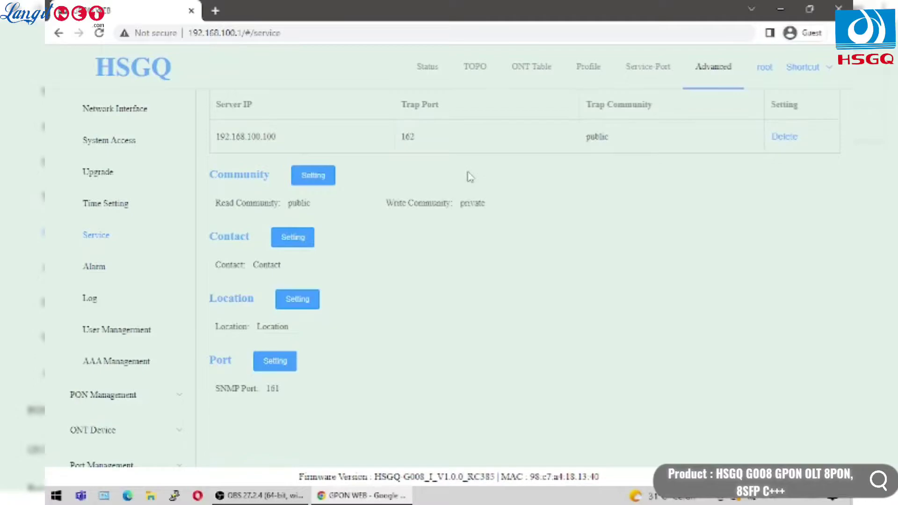
scroll(470, 177, up, 3)
click(466, 156)
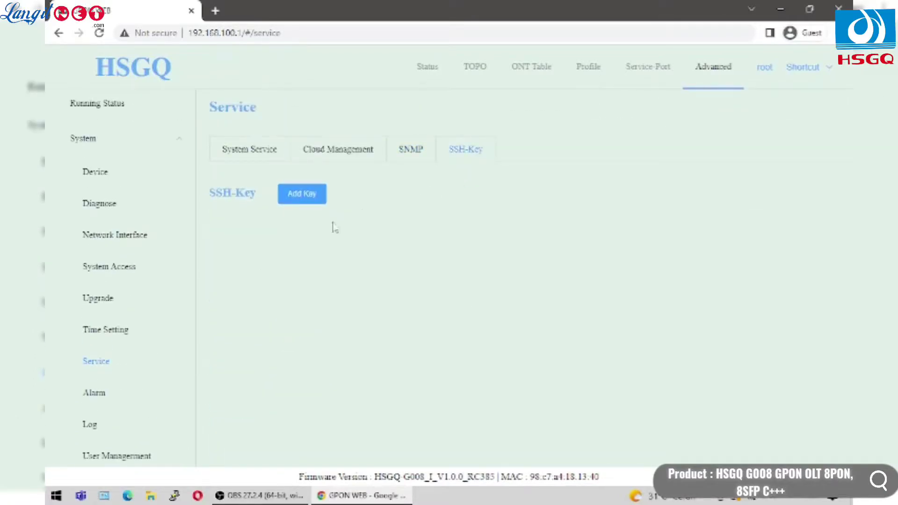
- View the system Alarm information and the Log page with its module levels
click(102, 395)
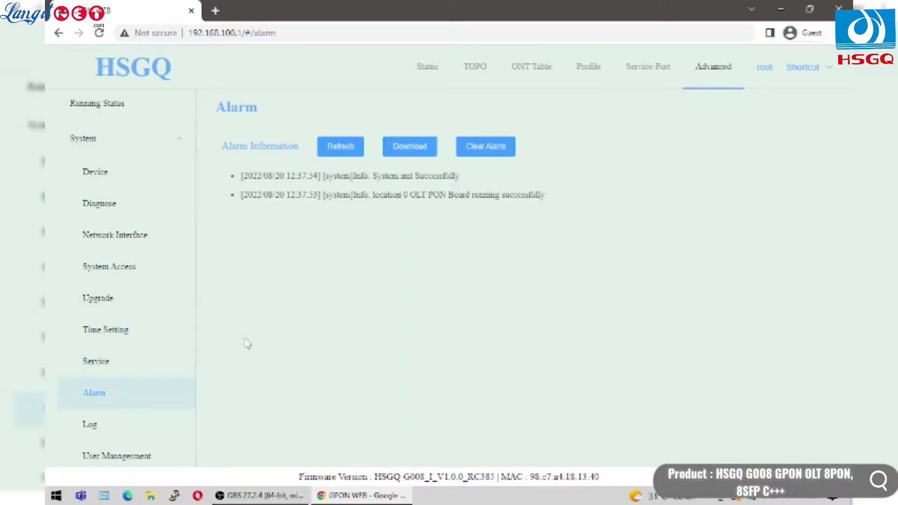
scroll(119, 381, down, 1)
click(120, 374)
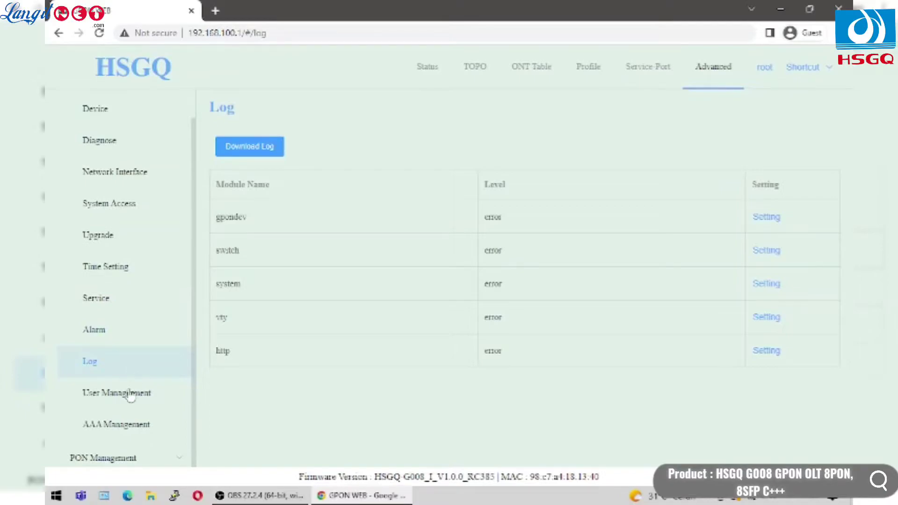
- View the User Management list and the AAA Management page with its AAA, Radius and Tacacs+ settings
click(127, 397)
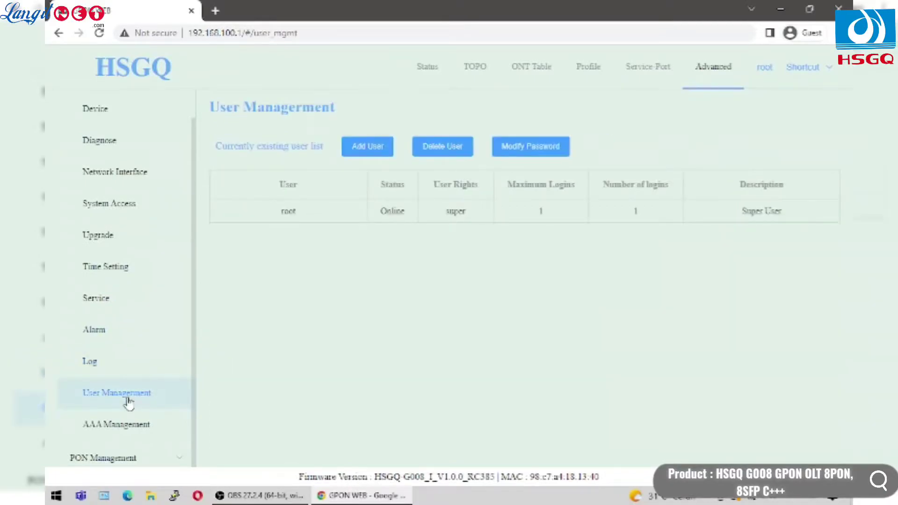
click(121, 429)
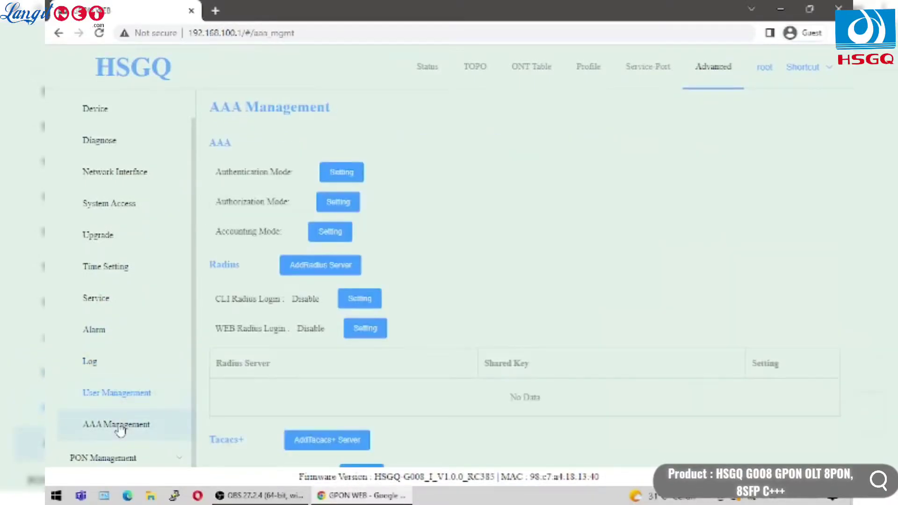
scroll(120, 430, down, 1)
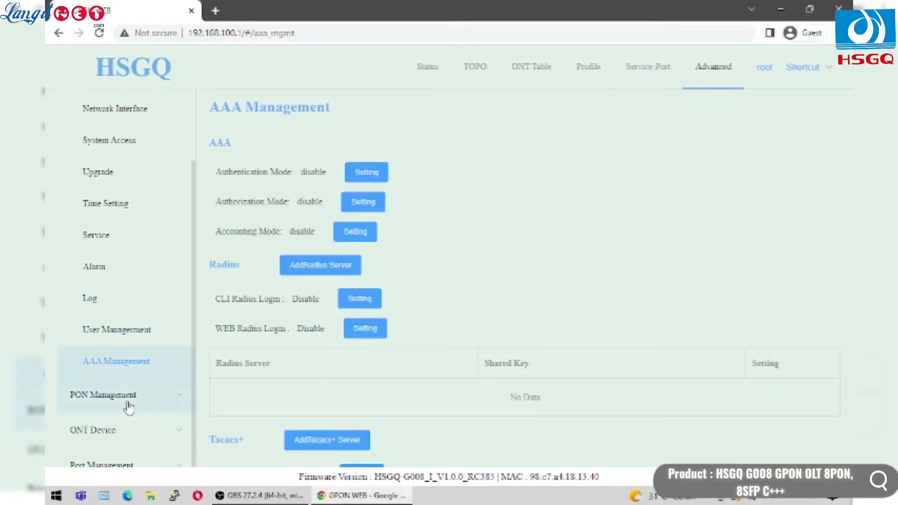
scroll(474, 374, down, 1)
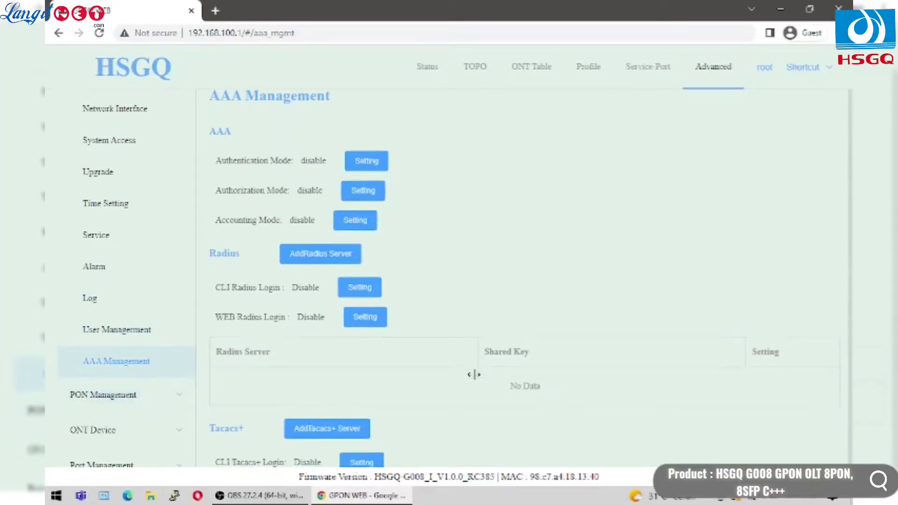
- Show the ONT Deny List under PON Management for port PON08
click(170, 395)
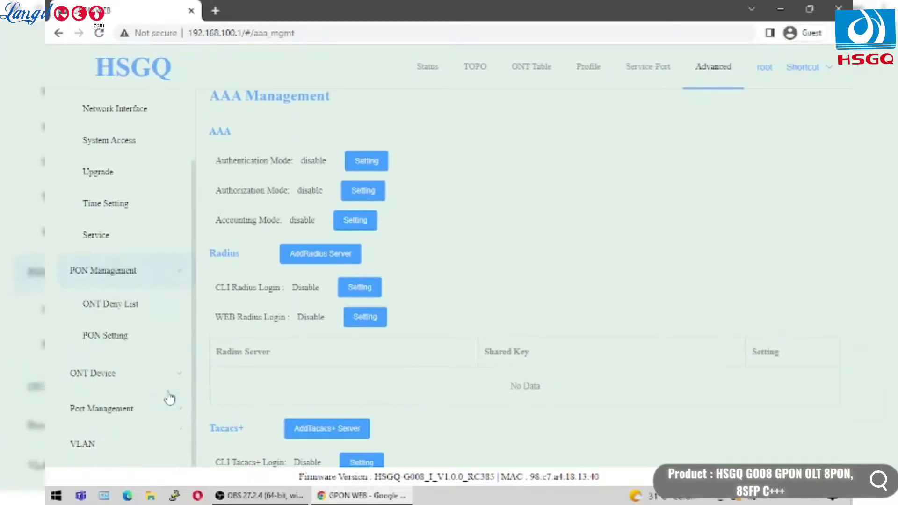
scroll(156, 220, down, 5)
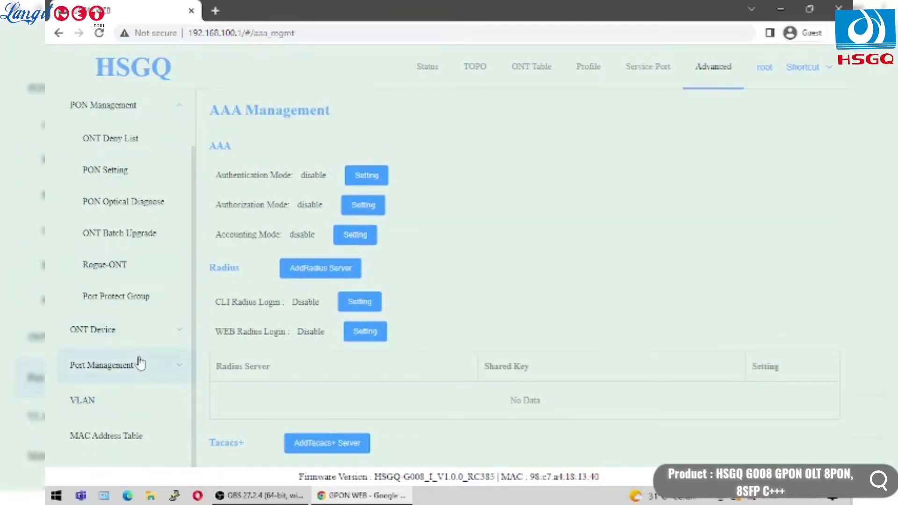
scroll(155, 313, up, 3)
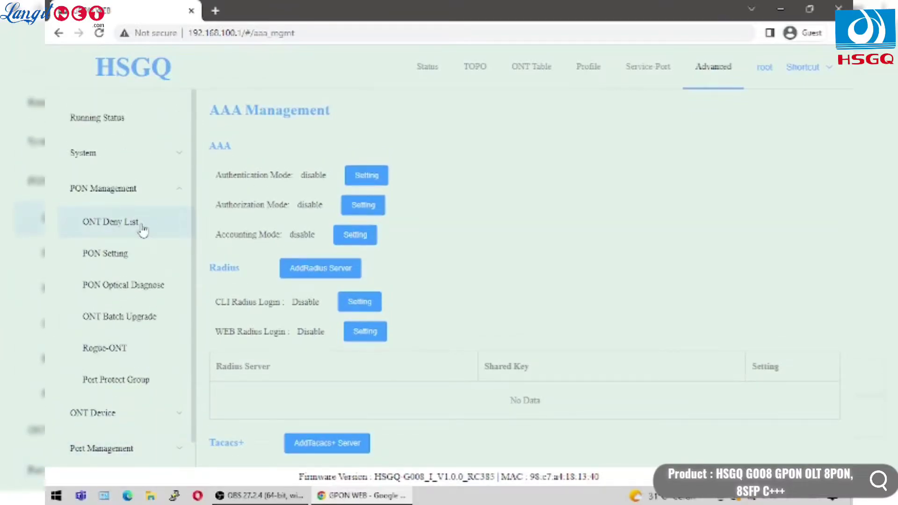
click(110, 222)
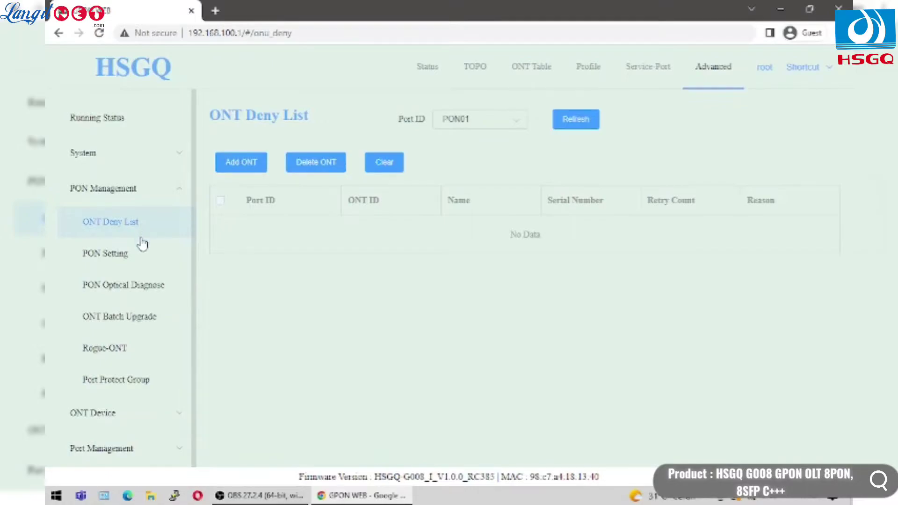
click(503, 125)
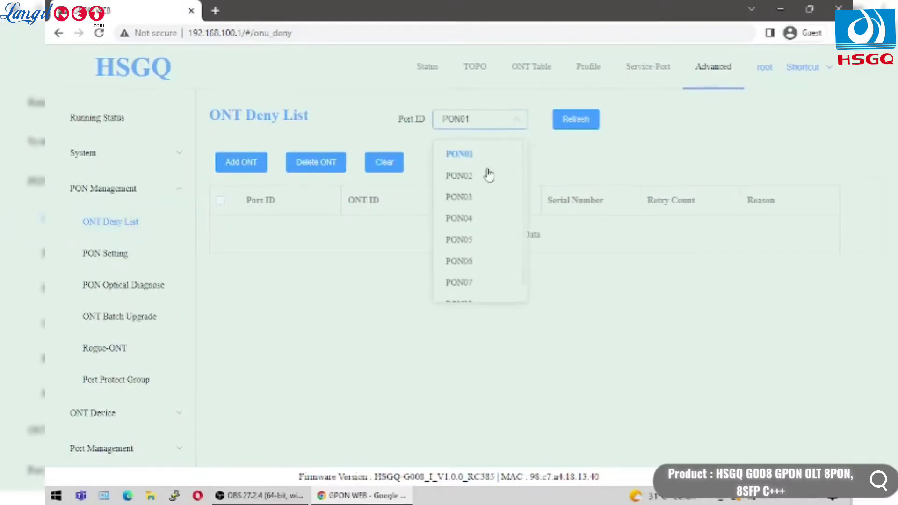
scroll(469, 287, down, 1)
click(469, 289)
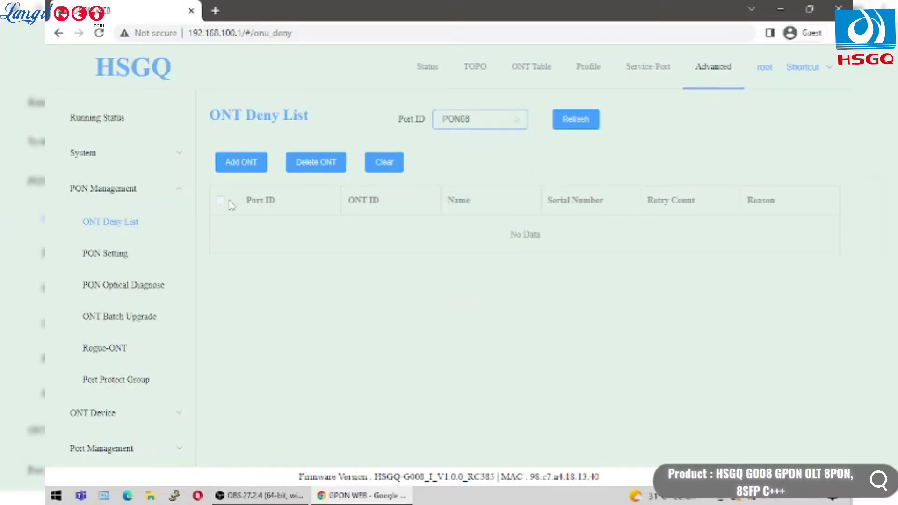
- Examine the PON Setting page, going through the port table from PON01 to PON08
click(138, 255)
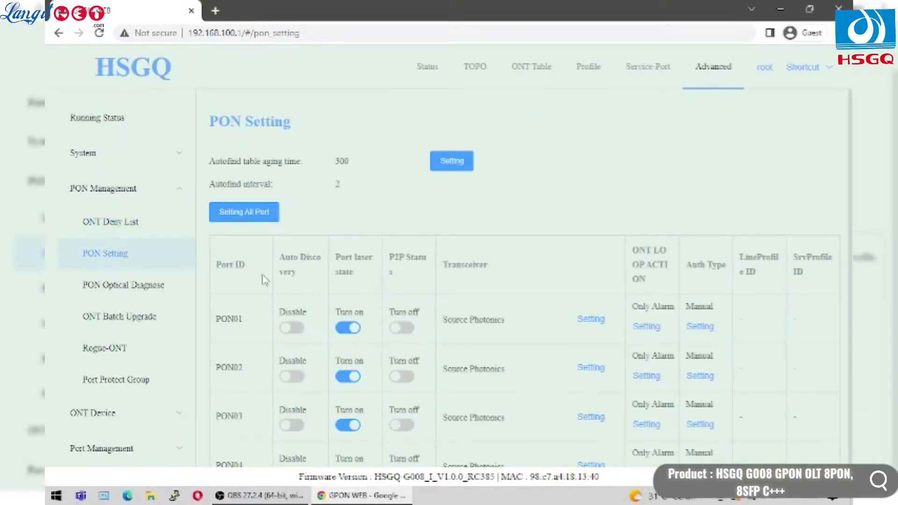
scroll(488, 274, down, 2)
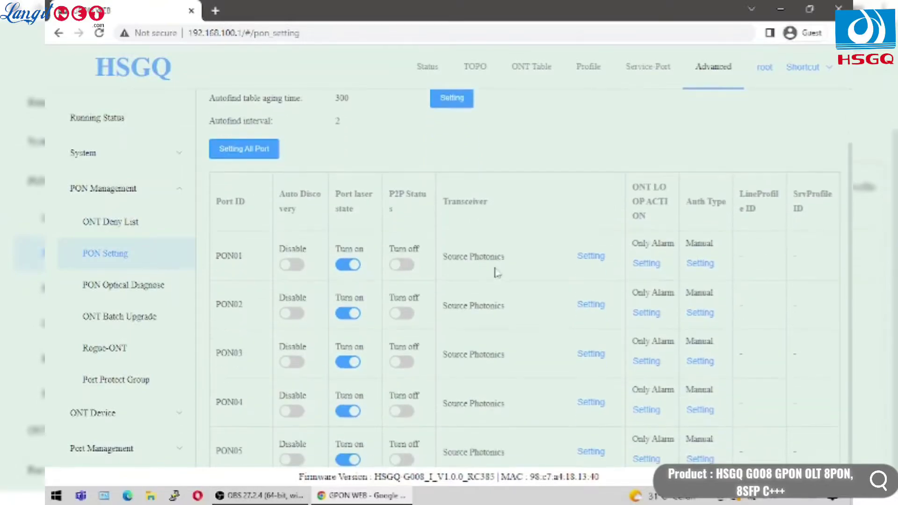
scroll(624, 376, down, 3)
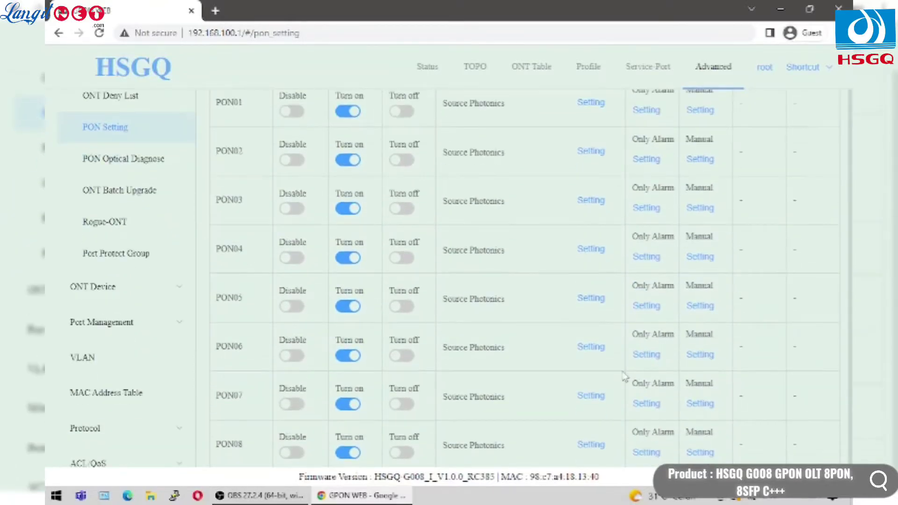
- Examine the PON Optical Diagnose table for all ports and the ONT Optical Diagnose table
click(156, 145)
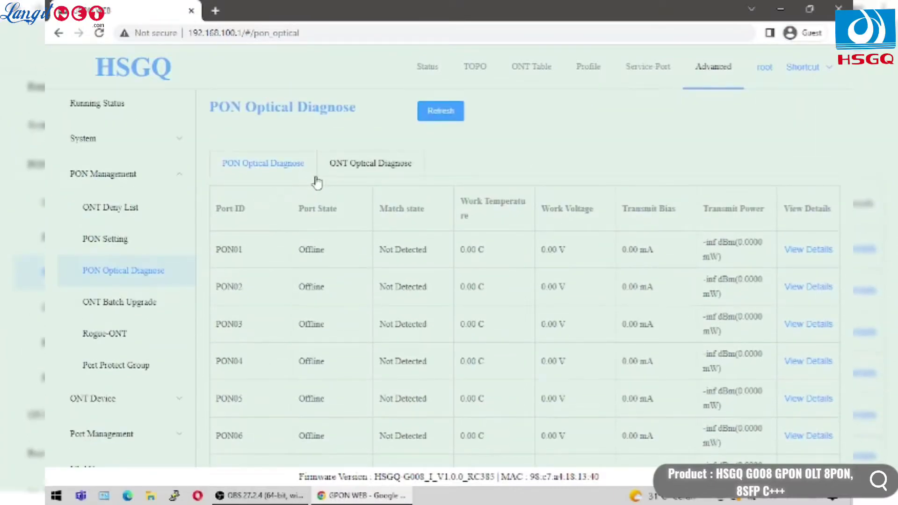
scroll(360, 175, down, 3)
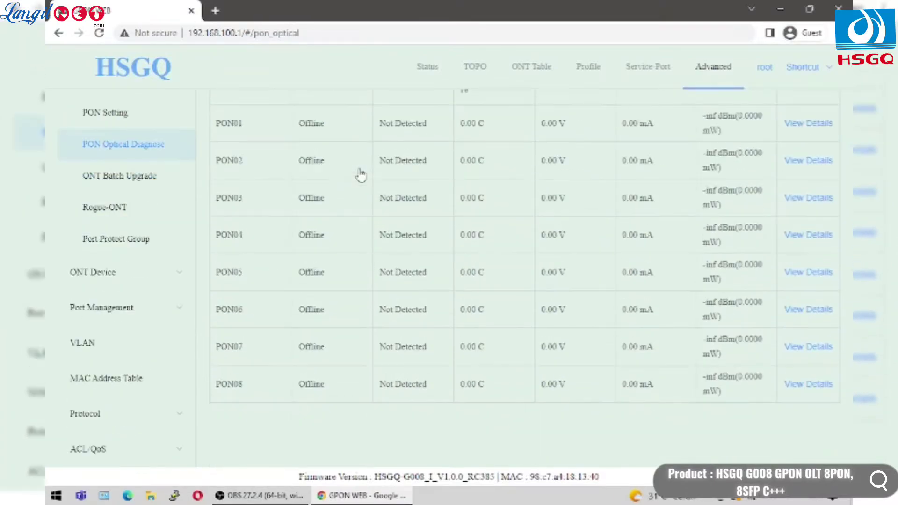
scroll(360, 174, up, 3)
click(360, 174)
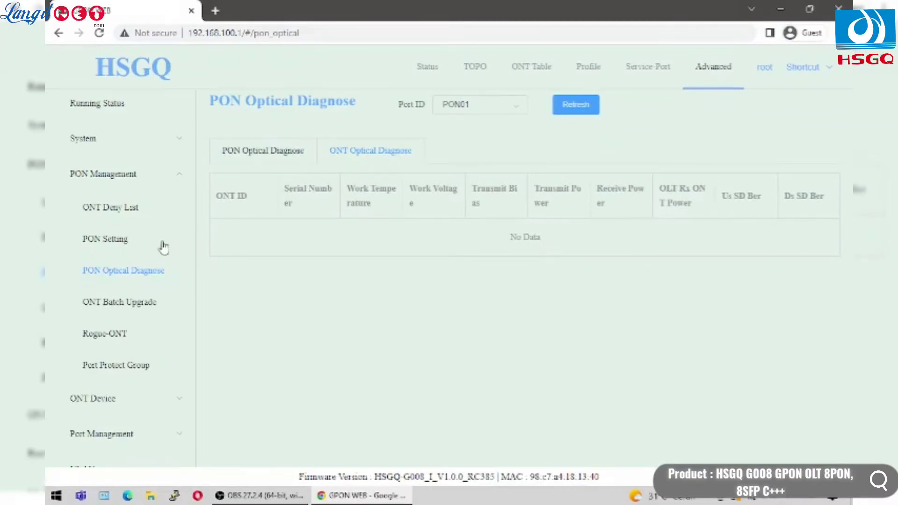
- Show the ONT Batch Upgrade page for port PON08
click(124, 303)
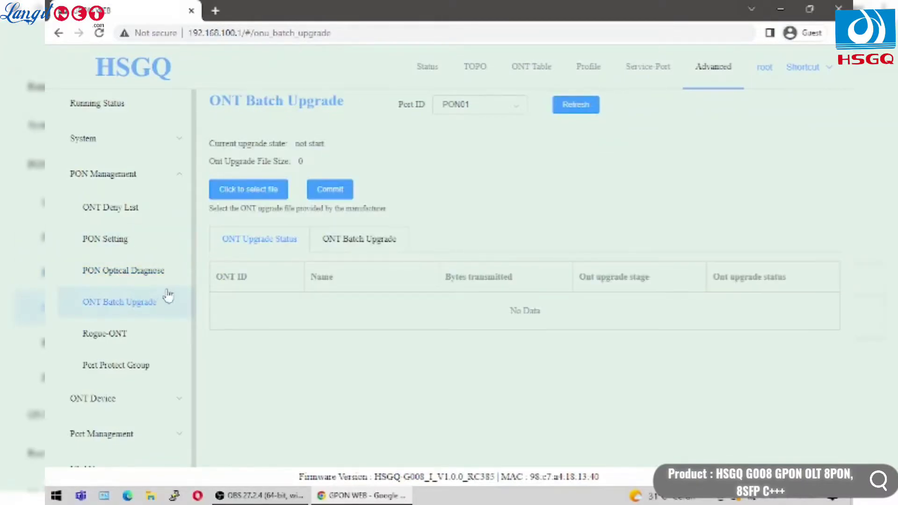
click(512, 115)
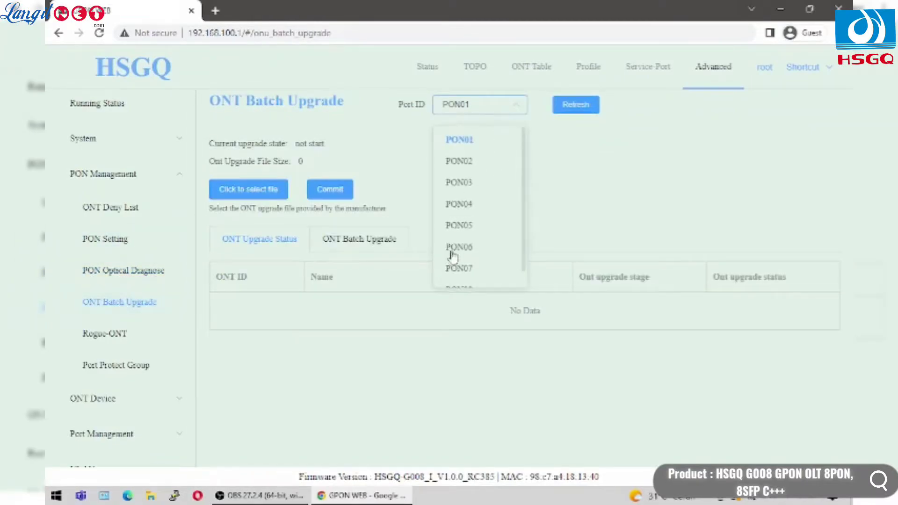
scroll(463, 252, down, 1)
click(468, 277)
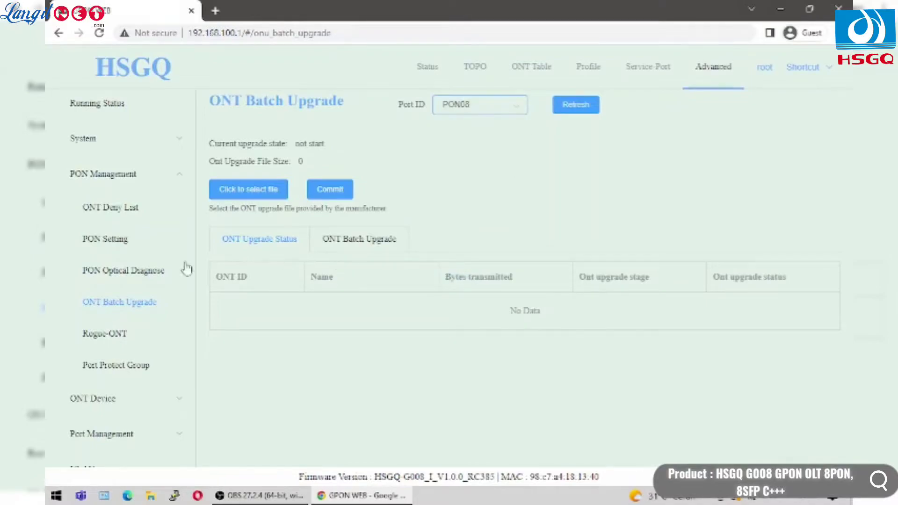
- Open the Rogue-ONT page and choose port PON08 in the manual setting without applying it
click(128, 334)
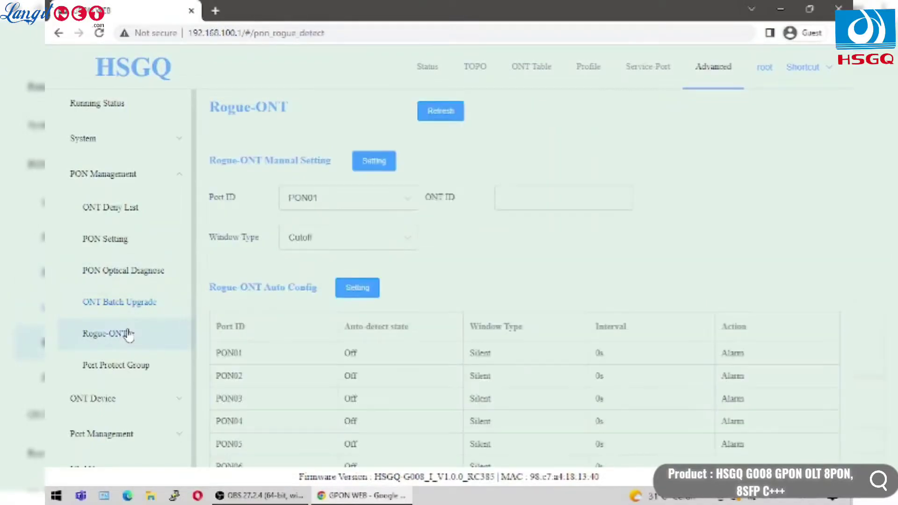
click(412, 210)
scroll(318, 346, down, 1)
click(321, 363)
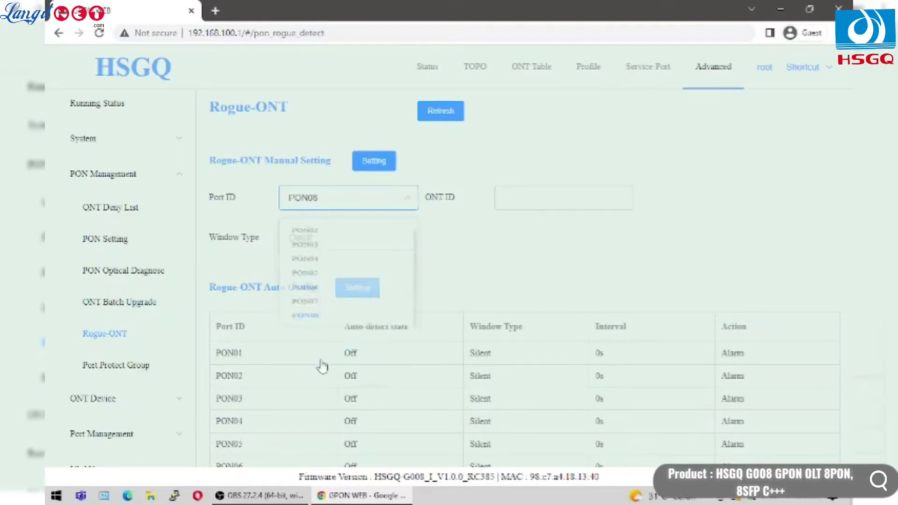
- View the Rogue-ONT Auto Config table and the Port Protect Group page
scroll(375, 345, down, 3)
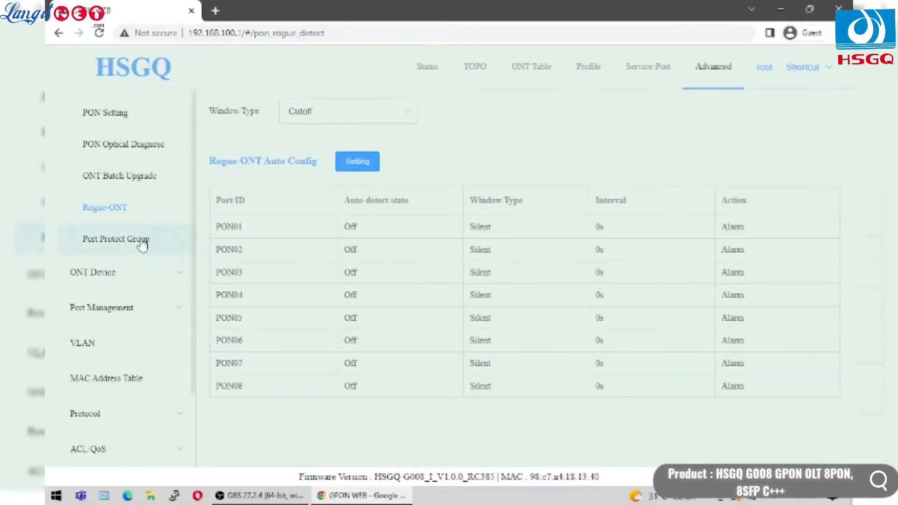
click(143, 249)
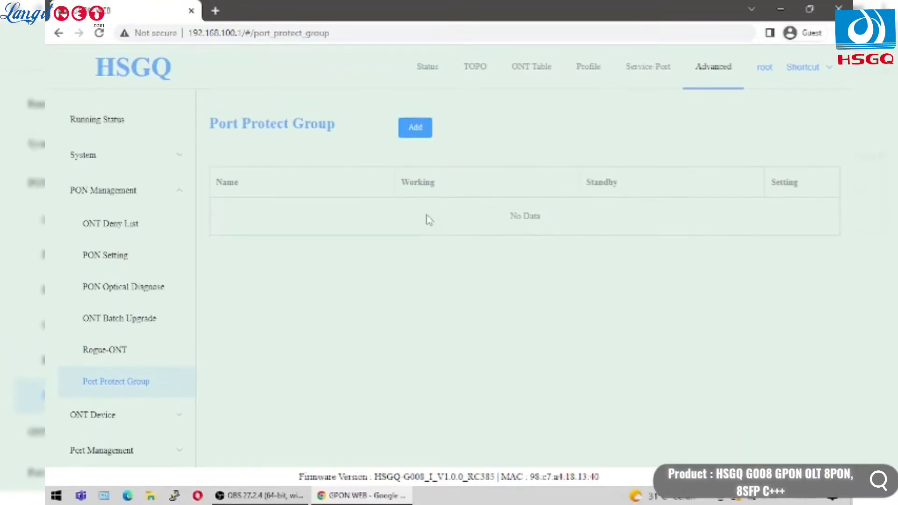
- Show the ONT Basic Info page under ONT Device for port PON08, and view the ONT Port Info page
scroll(141, 355, down, 1)
click(142, 363)
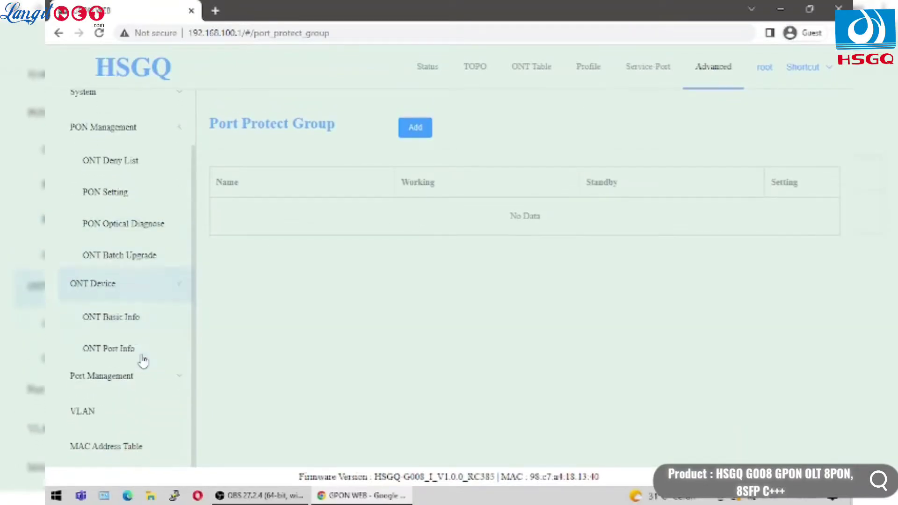
click(130, 206)
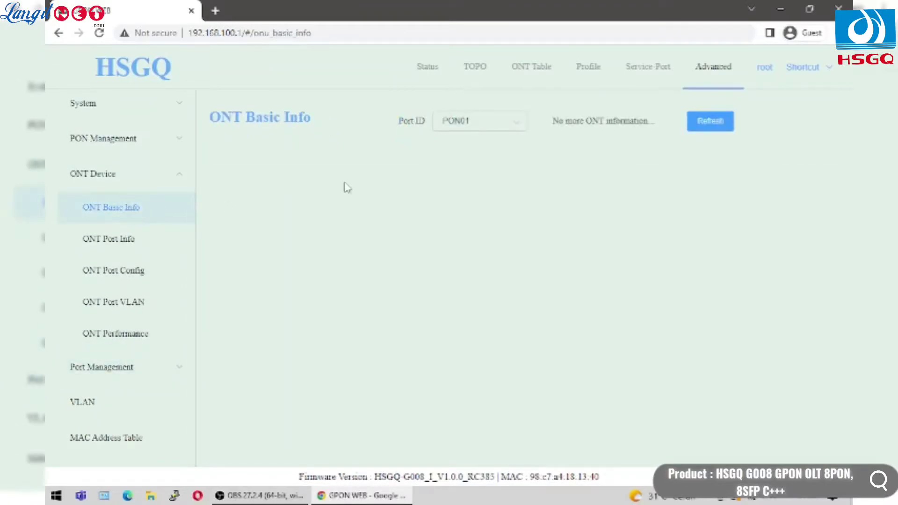
click(485, 136)
scroll(458, 280, down, 1)
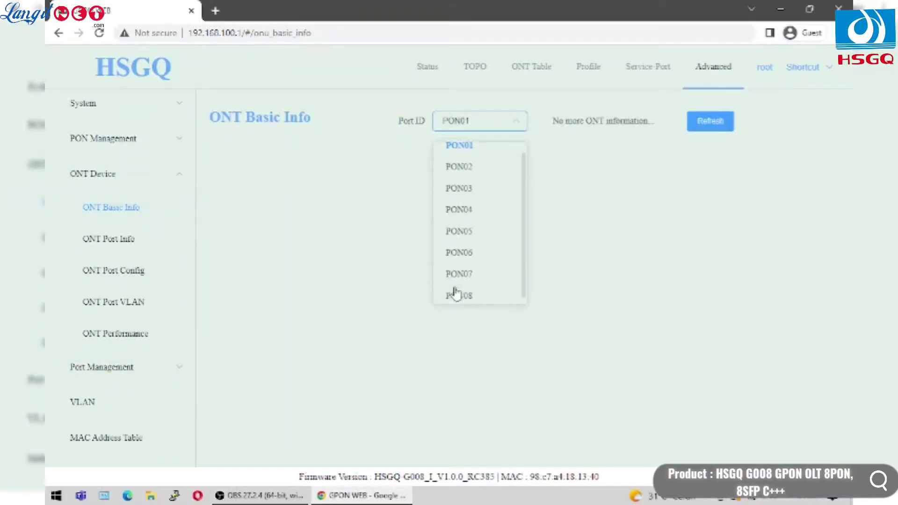
click(456, 294)
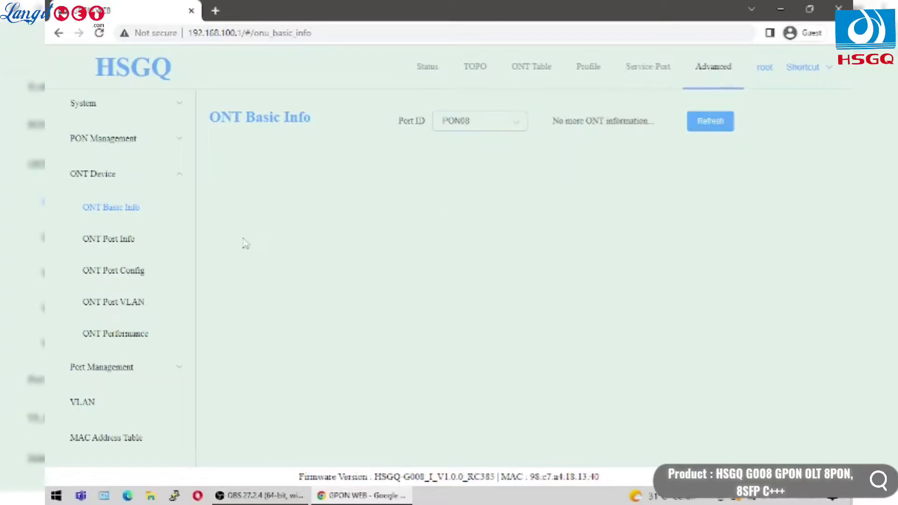
click(145, 241)
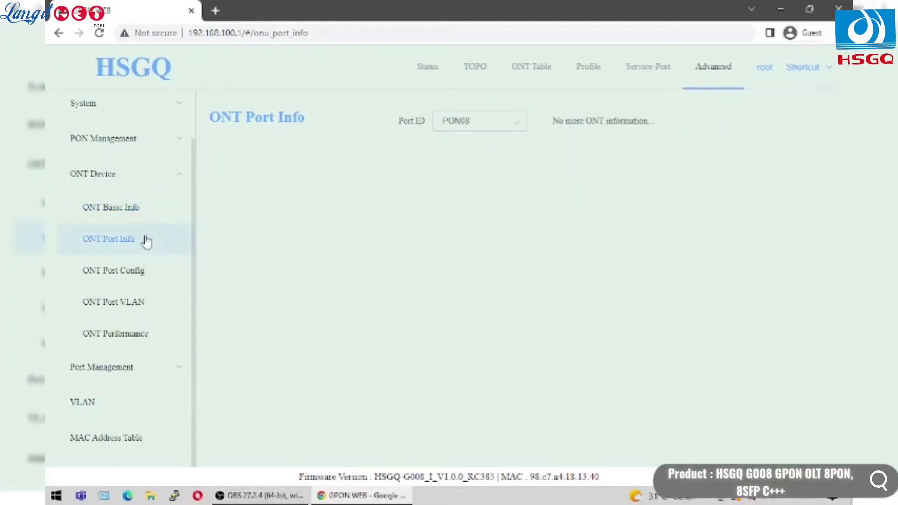
- Go through the remaining ONT Device pages from ONT Port Config onward, ending at the ONT Ethernet Port Statistics under ONT Performance
click(138, 276)
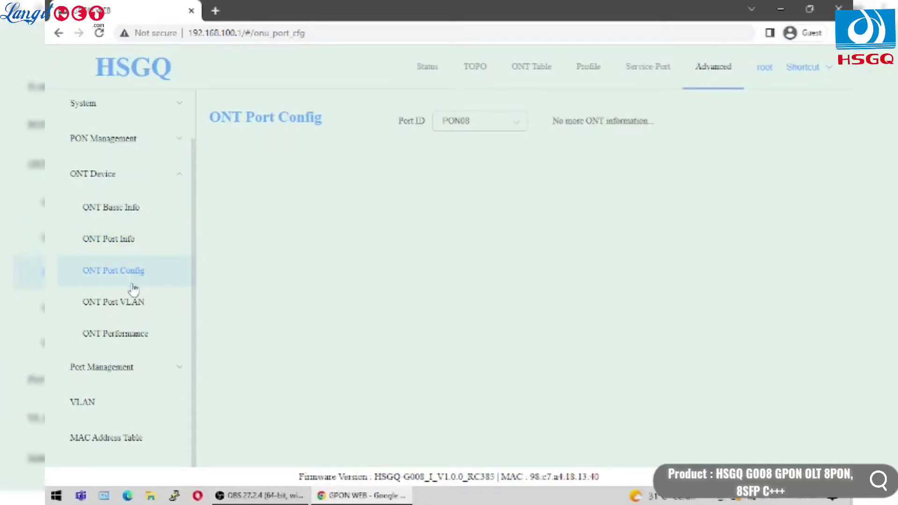
click(129, 302)
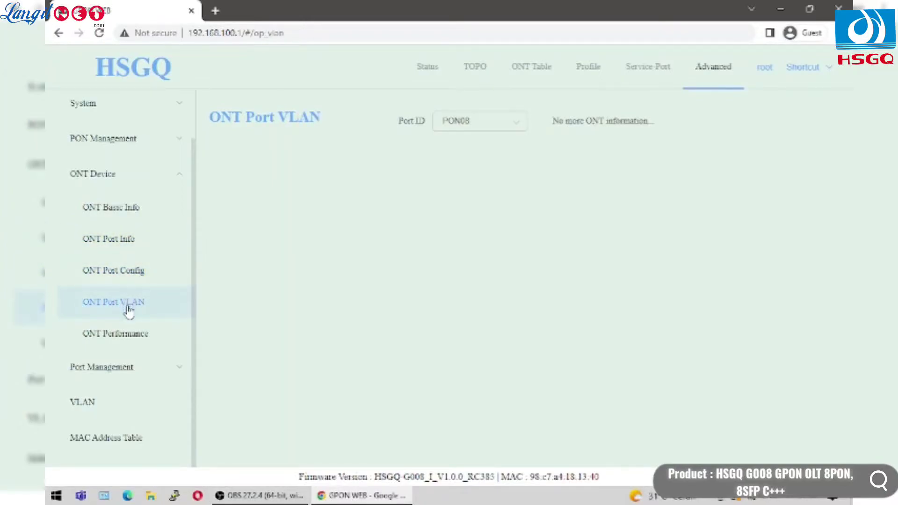
click(124, 339)
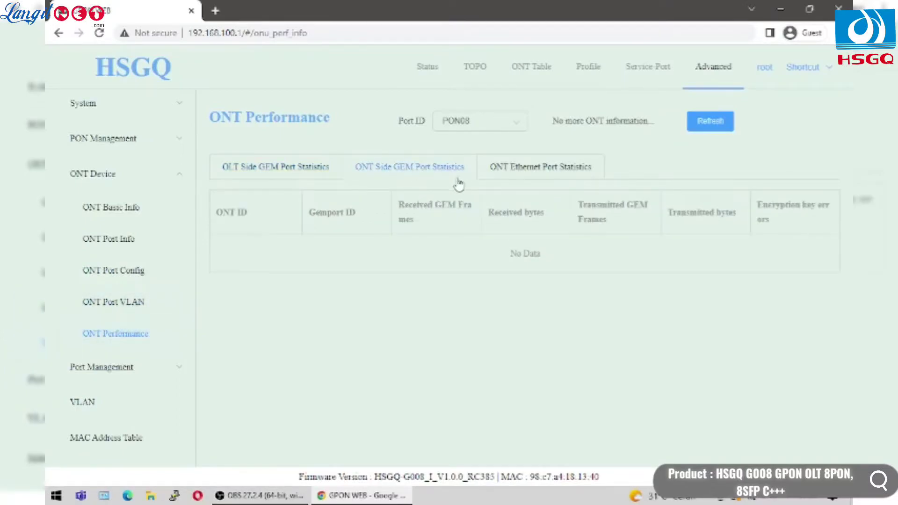
click(531, 180)
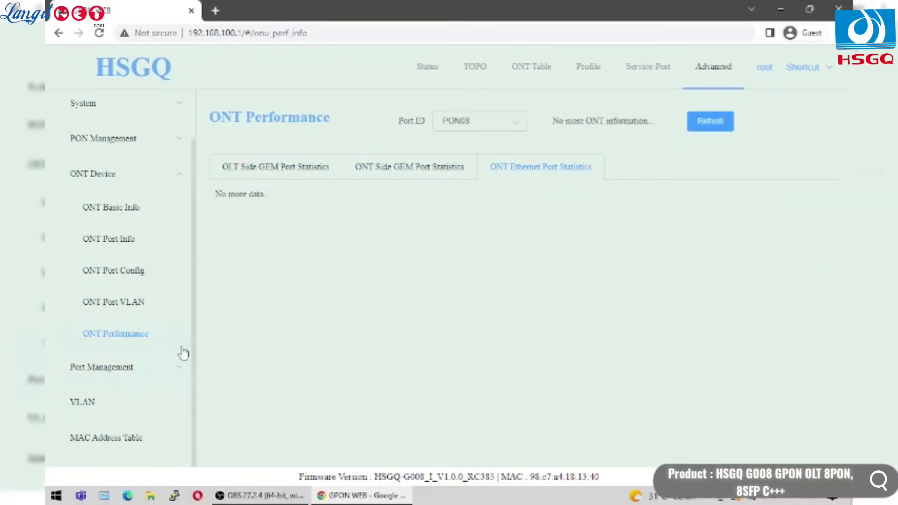
- Show the Port Info page under Port Management and review its port table from PON01 through XGE02
click(155, 370)
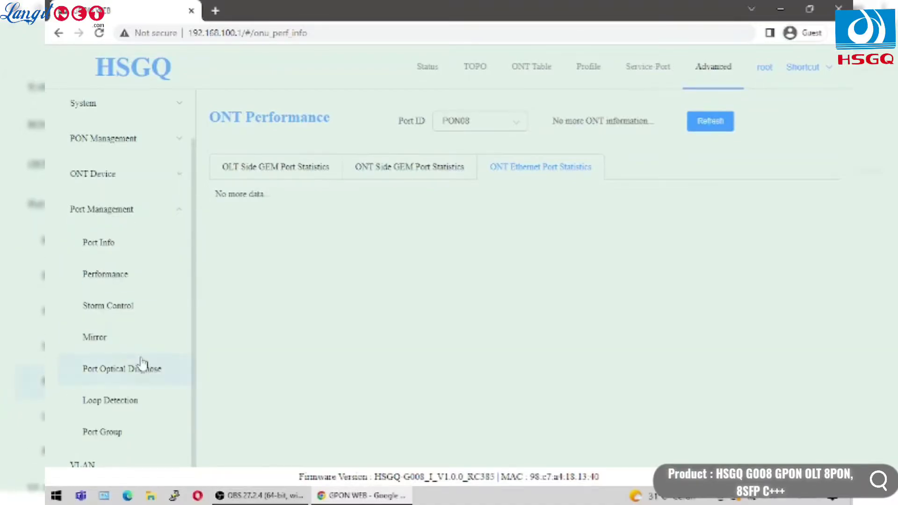
click(106, 254)
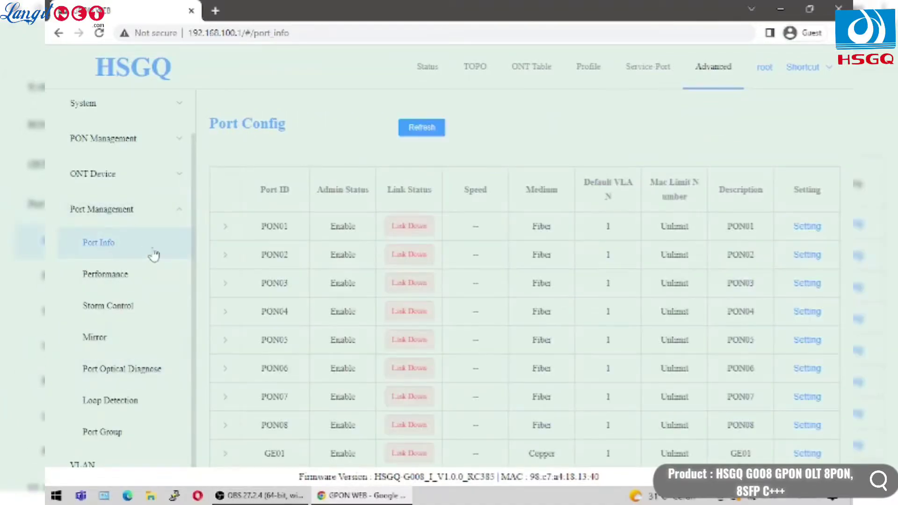
scroll(380, 230, down, 1)
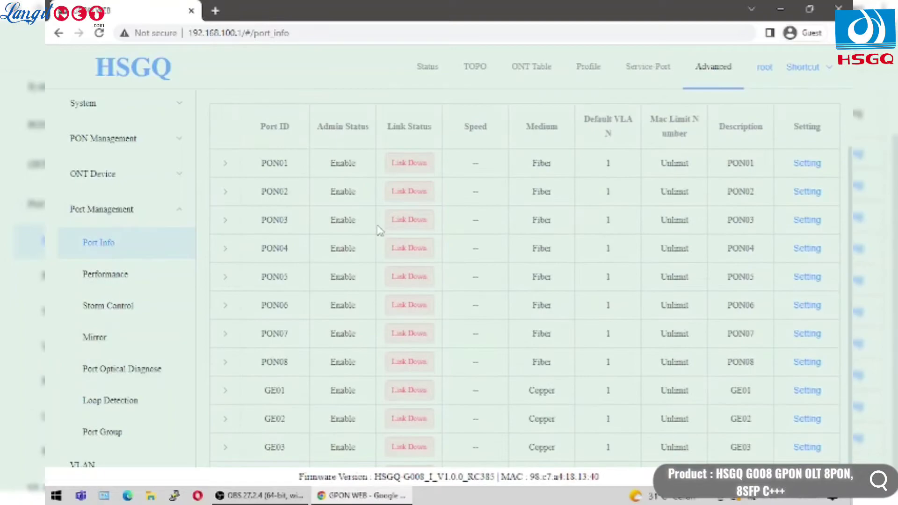
scroll(379, 231, down, 3)
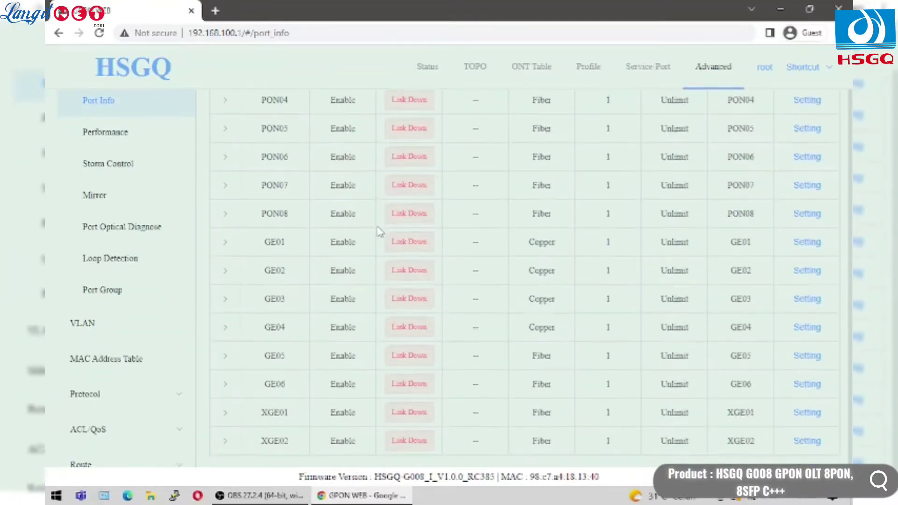
- Show the port Performance page and look through the traffic statistics of all PON and uplink ports
click(138, 141)
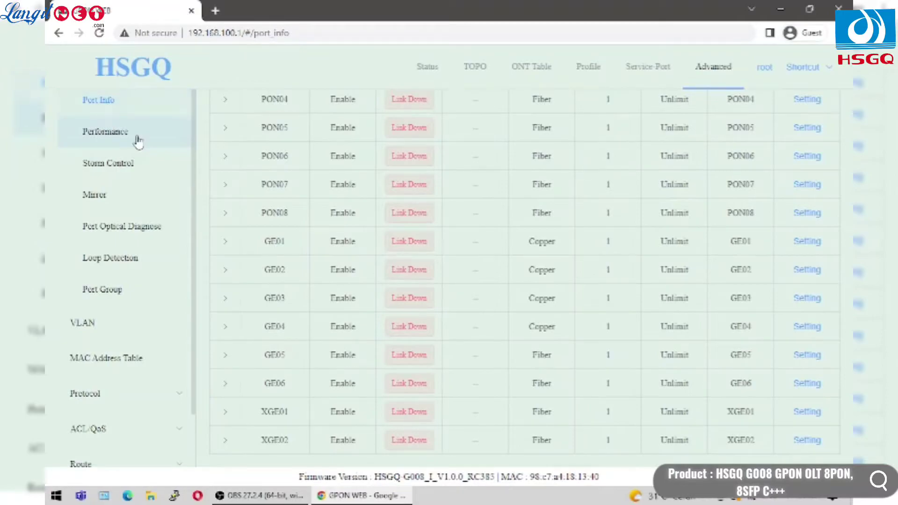
scroll(224, 174, up, 3)
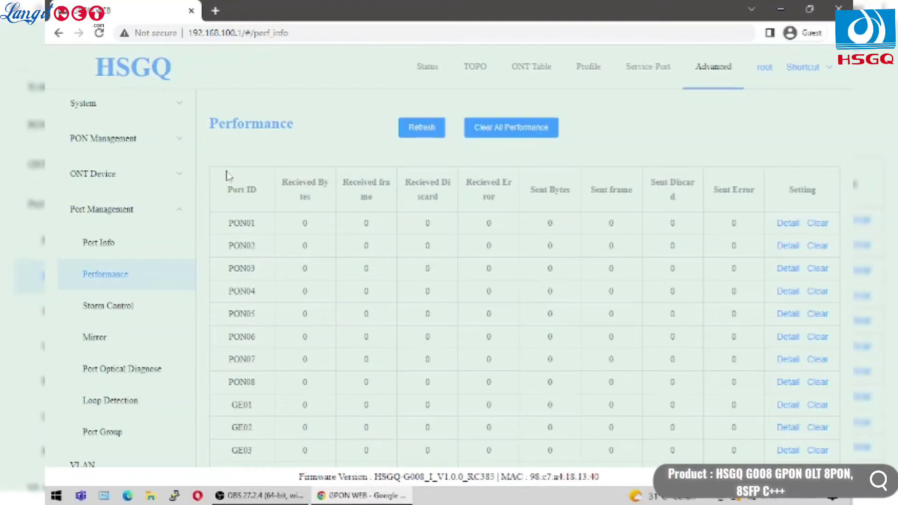
scroll(226, 176, down, 1)
scroll(229, 177, down, 1)
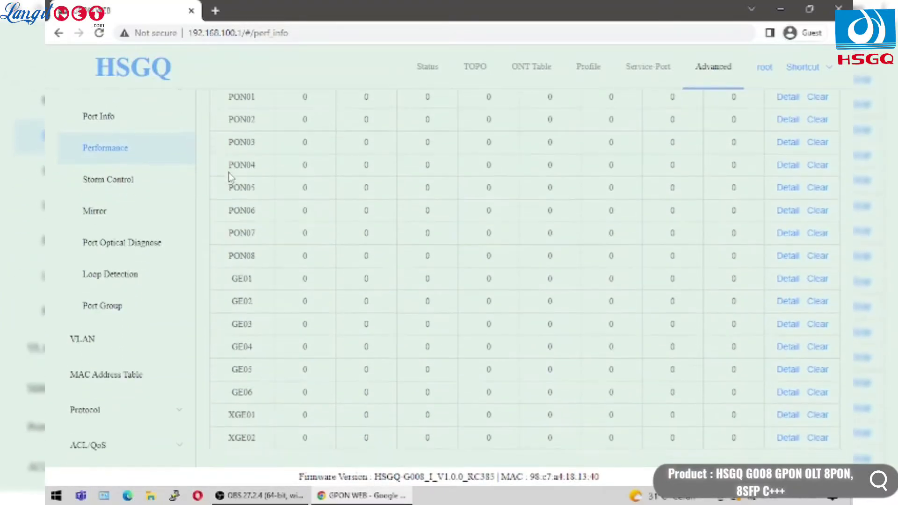
scroll(228, 177, up, 2)
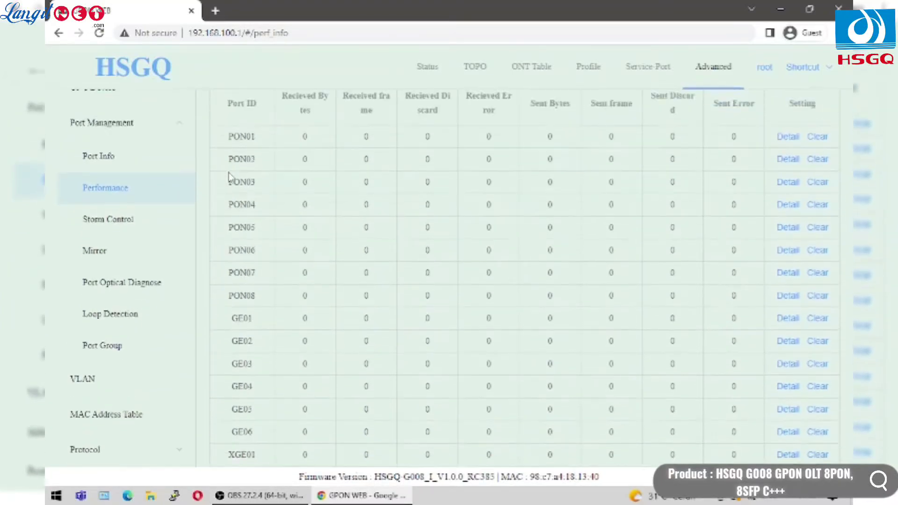
- Show the Storm Control page and review the broadcast, multicast and unicast limits of the ports
click(131, 315)
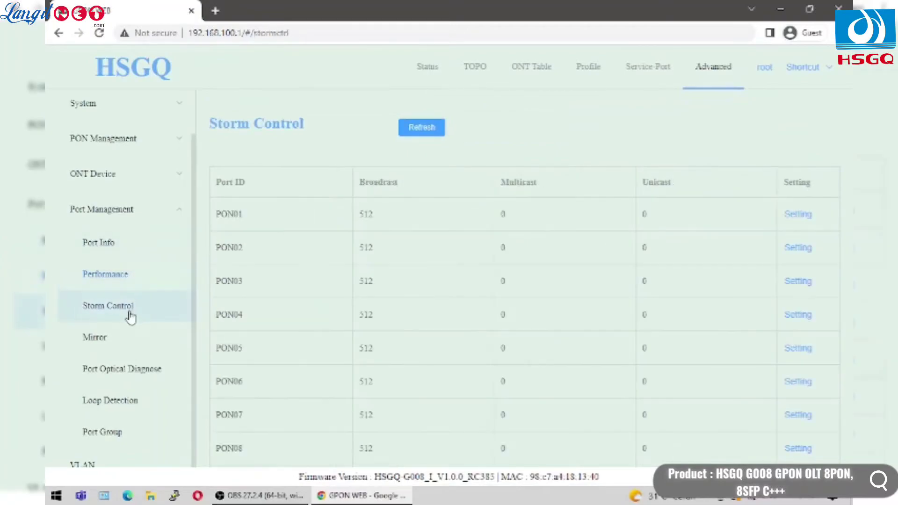
scroll(268, 253, down, 1)
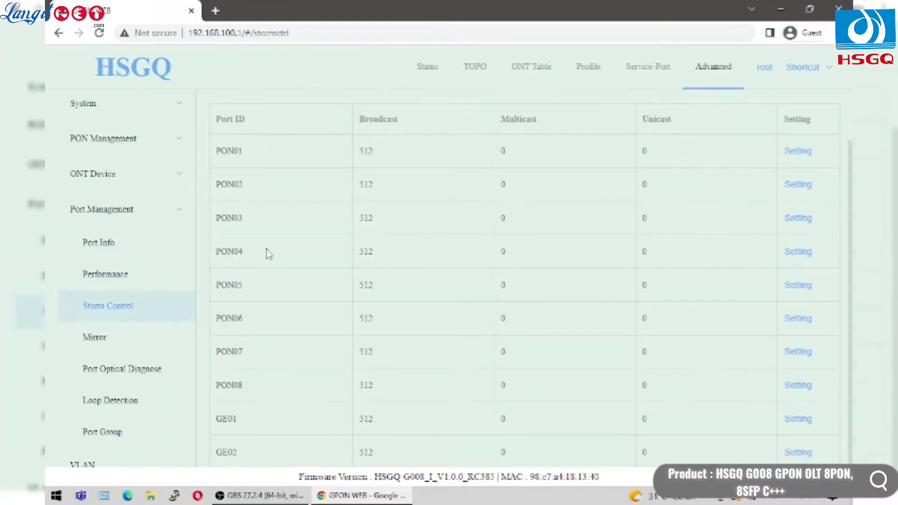
scroll(267, 252, down, 2)
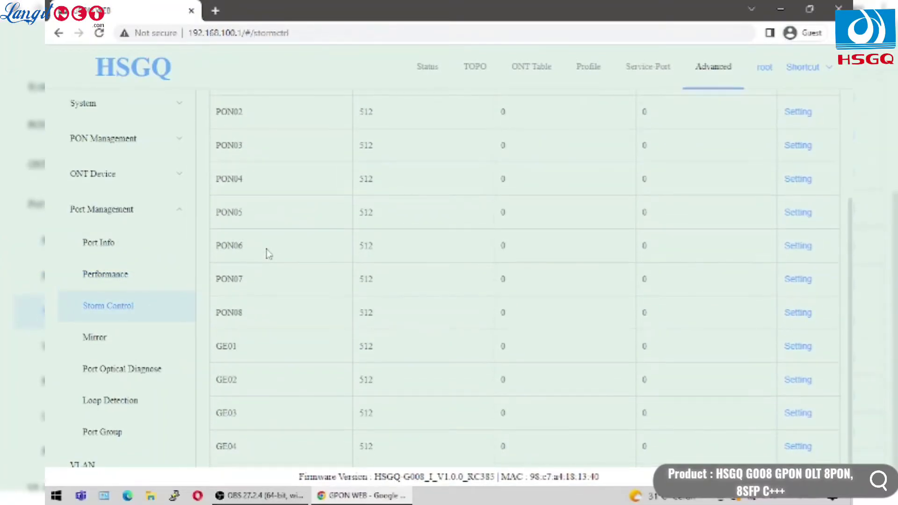
scroll(267, 252, up, 3)
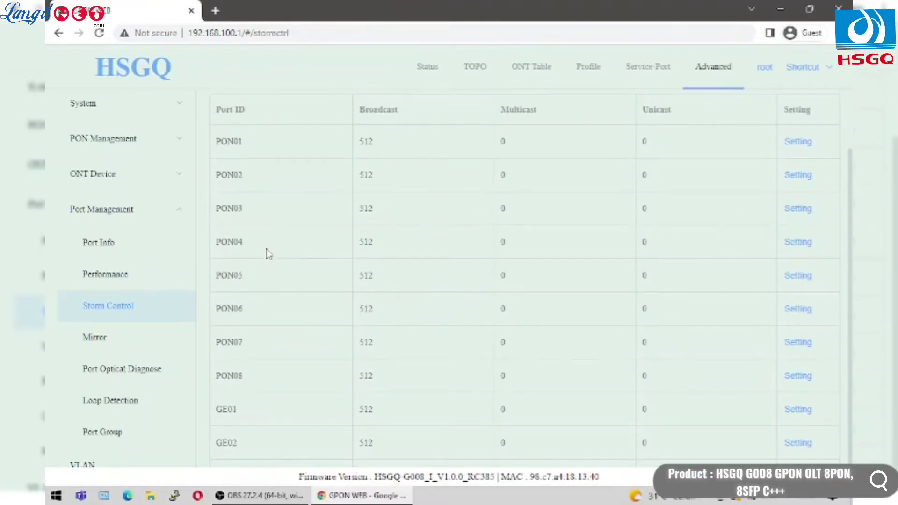
- Show the Mirror page and look through its source port list down to XGE02
click(96, 339)
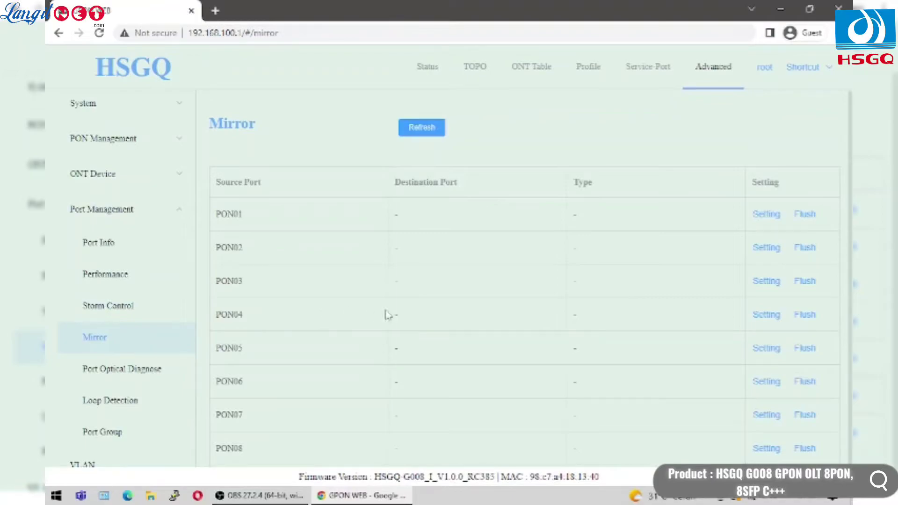
scroll(388, 314, down, 2)
scroll(388, 316, down, 5)
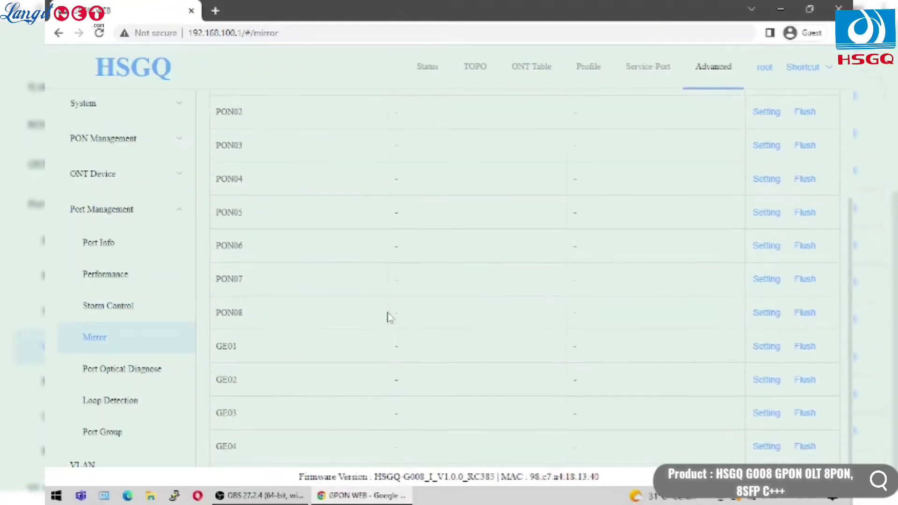
scroll(387, 317, down, 2)
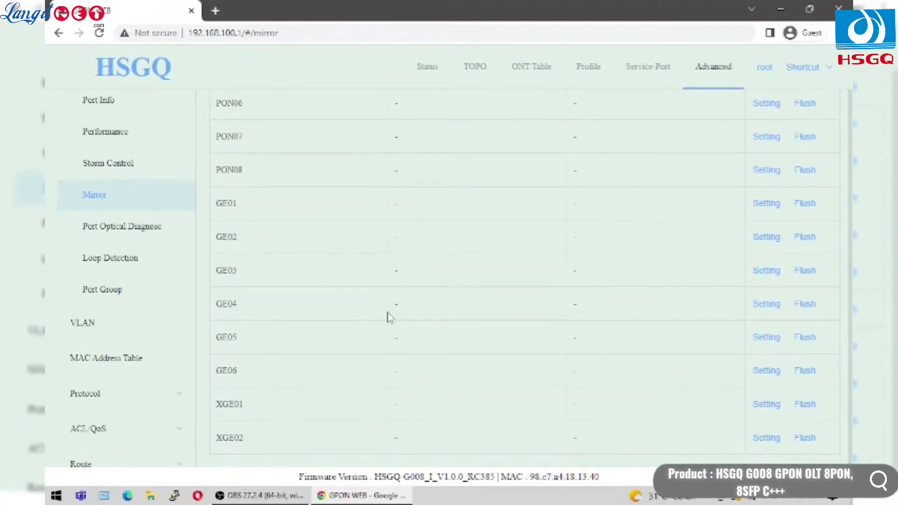
scroll(388, 317, up, 4)
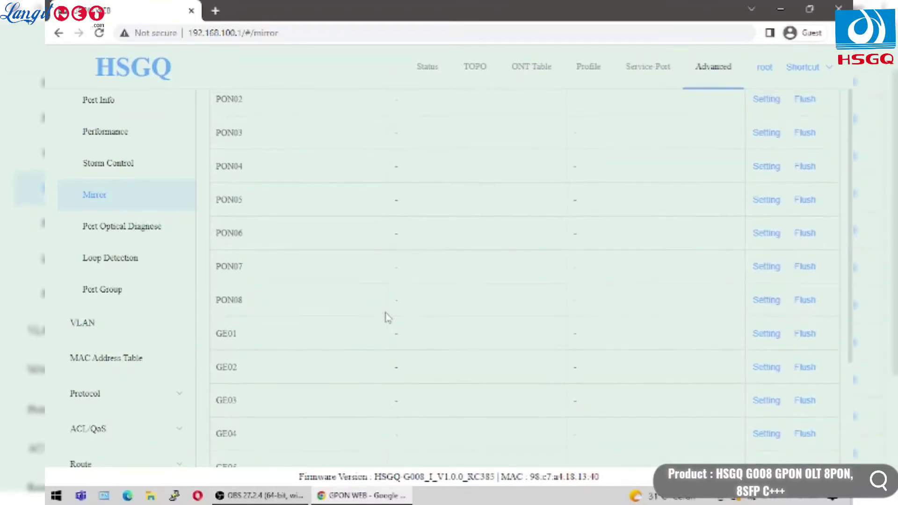
scroll(197, 244, up, 6)
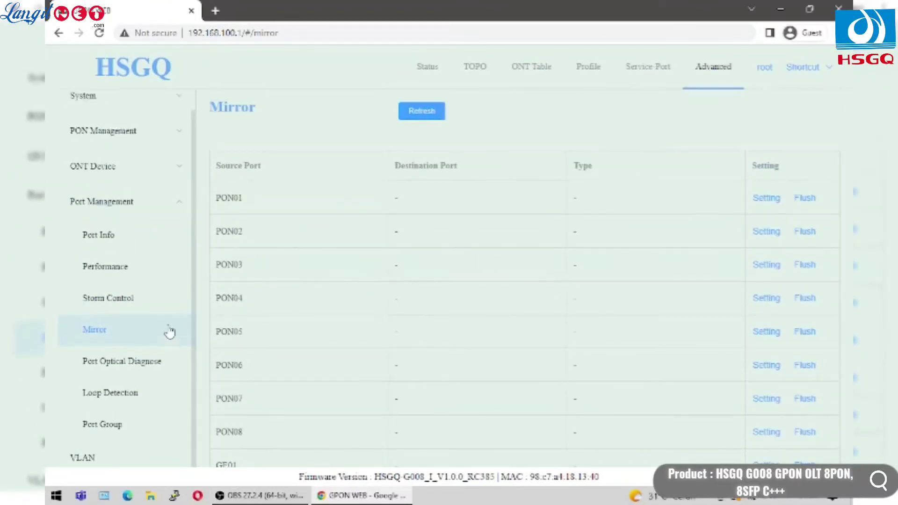
- View the Port Optical Diagnose page and the Loop Detection page, including its Uplink Loop Detection settings
click(133, 422)
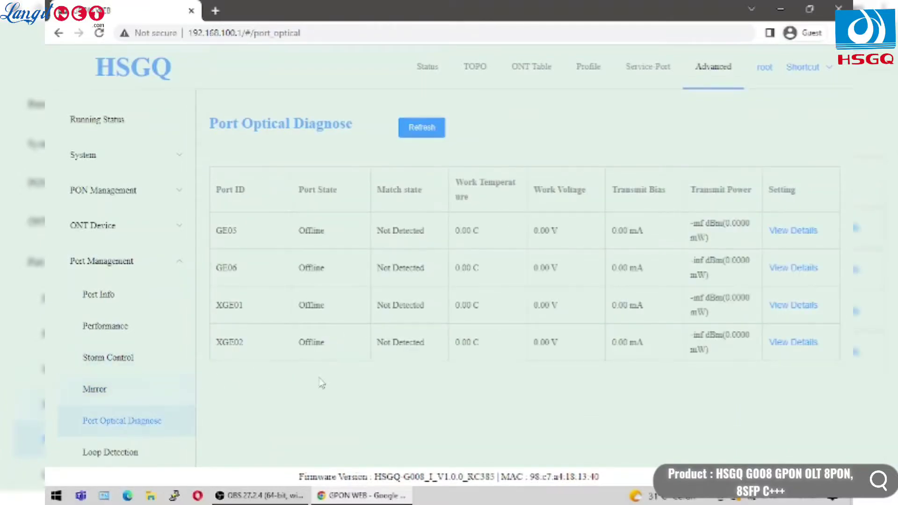
scroll(126, 395, down, 2)
click(124, 394)
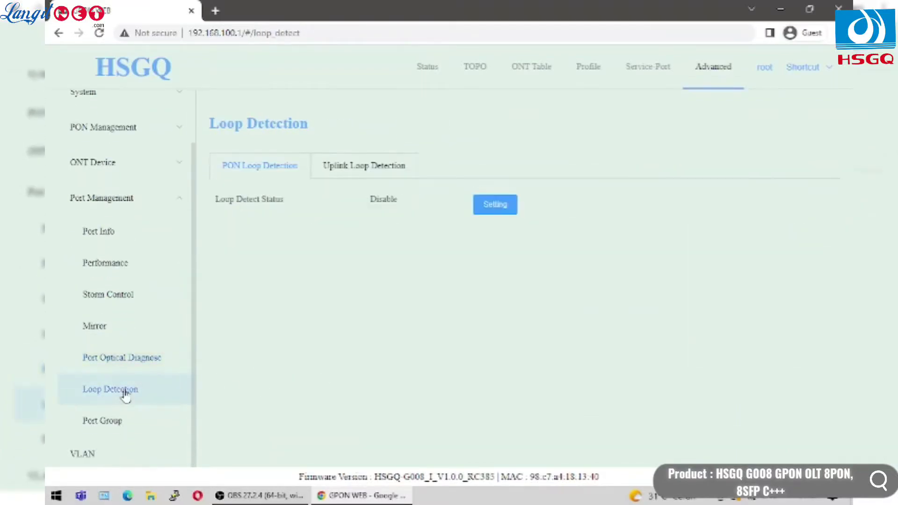
click(391, 174)
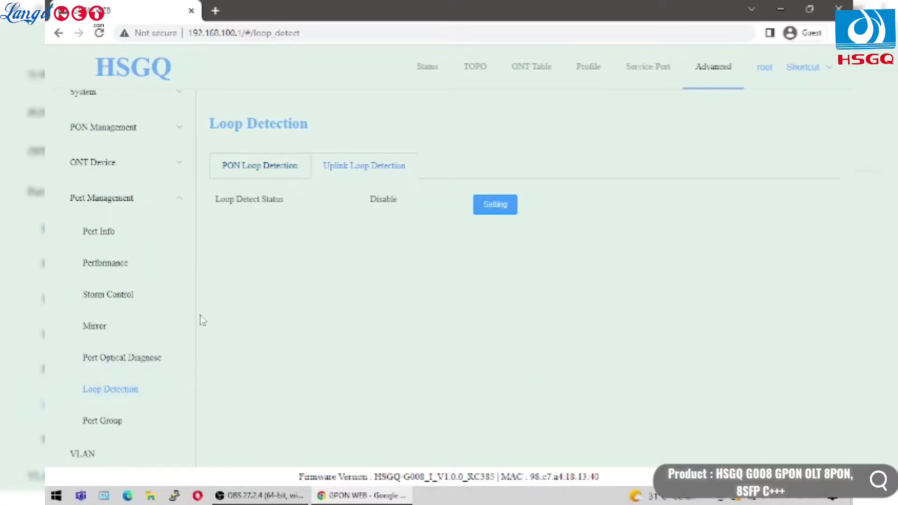
- View the Port Group page with its PON and uplink port isolation settings, and show the VLAN page
scroll(140, 360, down, 1)
click(131, 365)
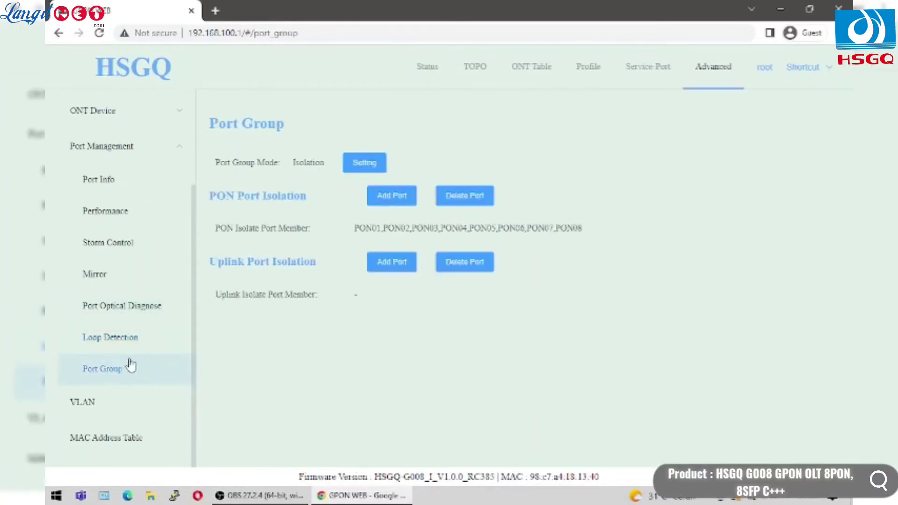
scroll(281, 271, down, 1)
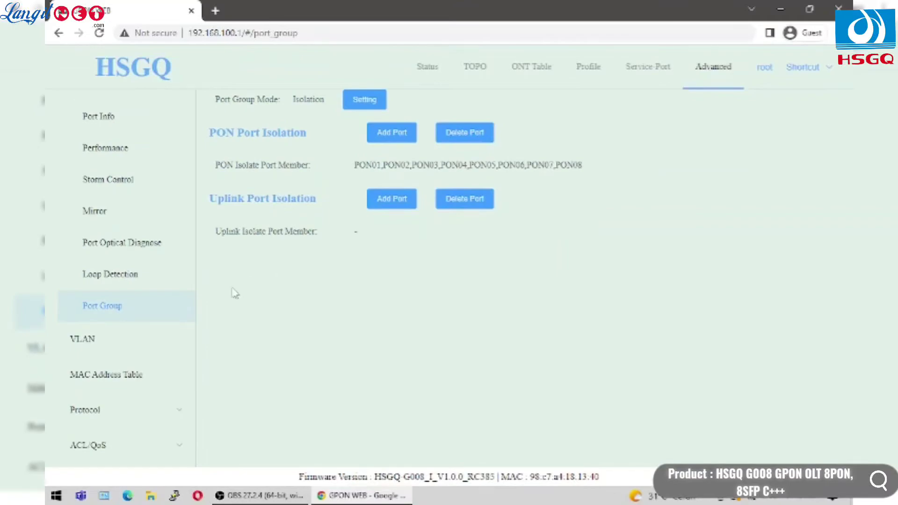
click(122, 348)
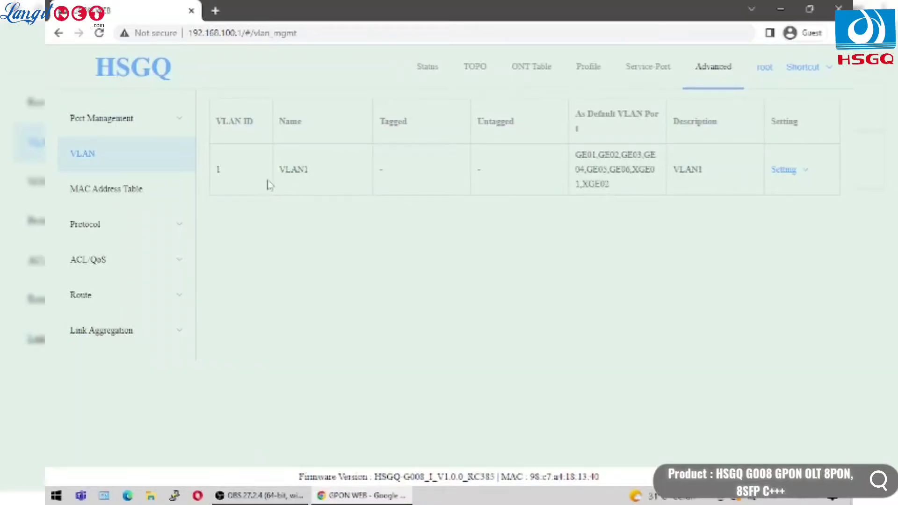
- Show the MAC Address Table page and switch its query method through Port ID, VLAN ID and MAC
click(80, 191)
scroll(375, 168, up, 3)
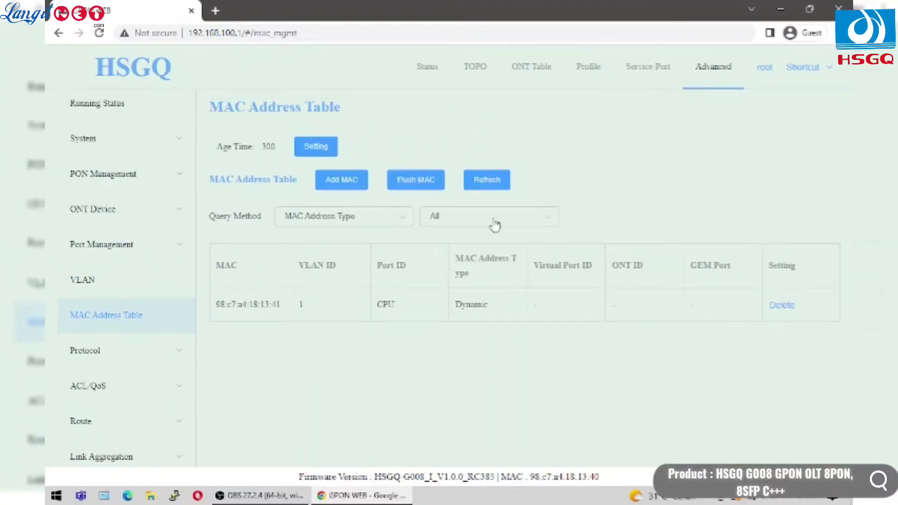
click(389, 221)
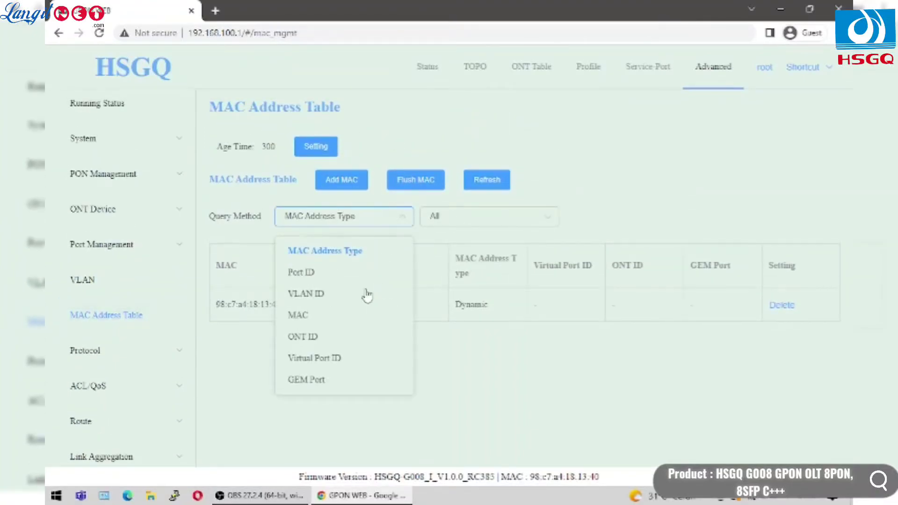
click(323, 273)
click(360, 223)
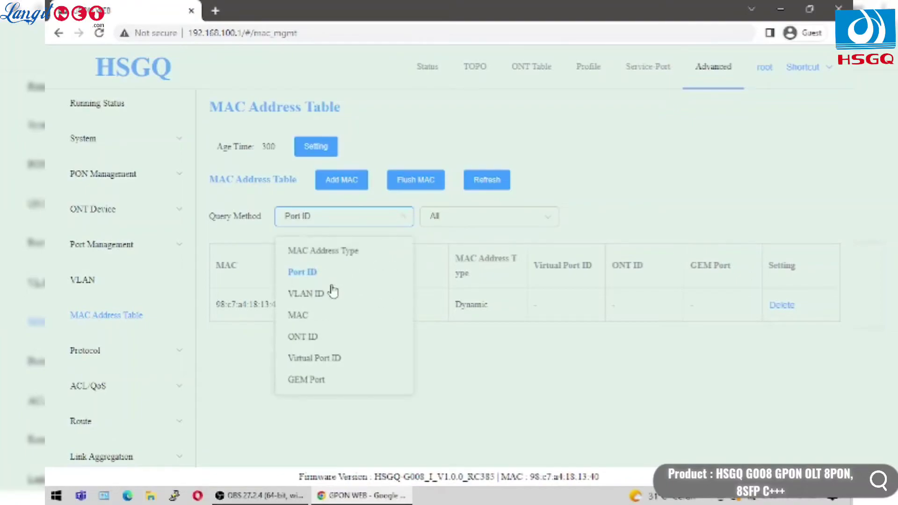
click(333, 292)
click(375, 221)
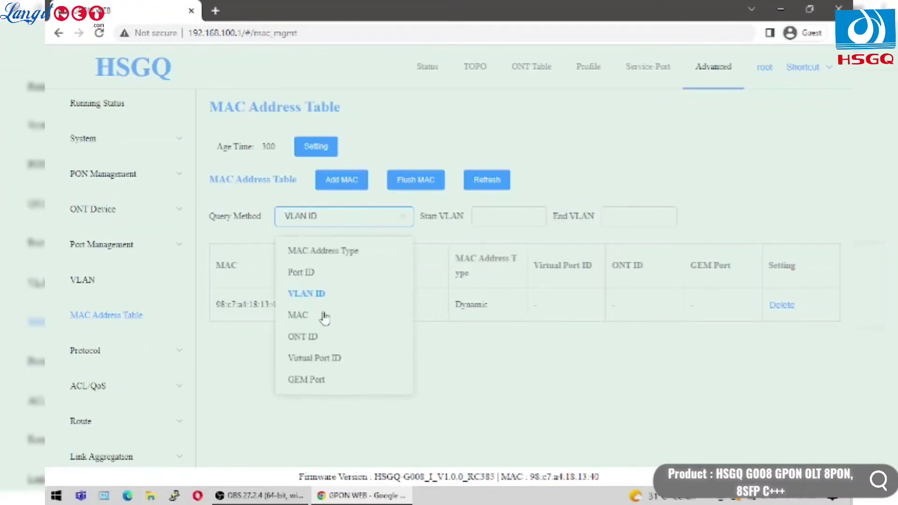
click(324, 315)
- Switch the MAC Address Table's query method through ONT ID and Virtual Port ID to GEM Port
click(350, 230)
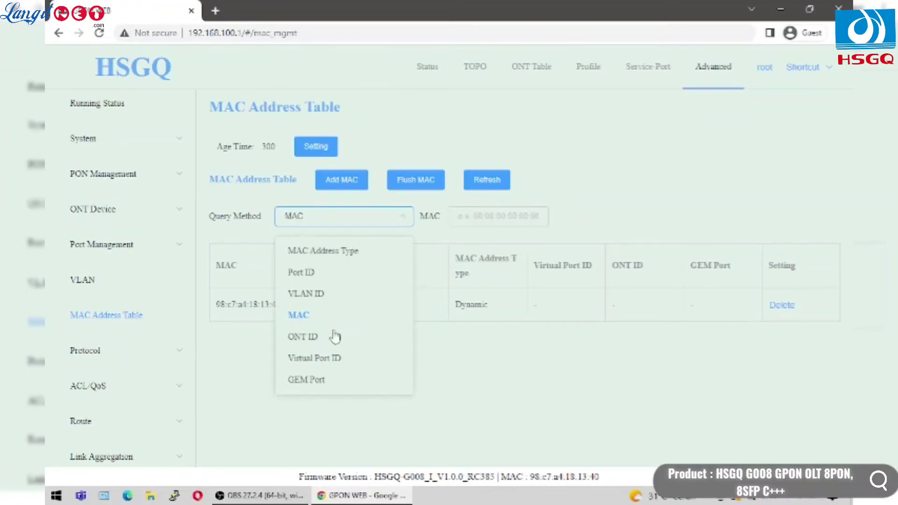
click(328, 338)
click(358, 218)
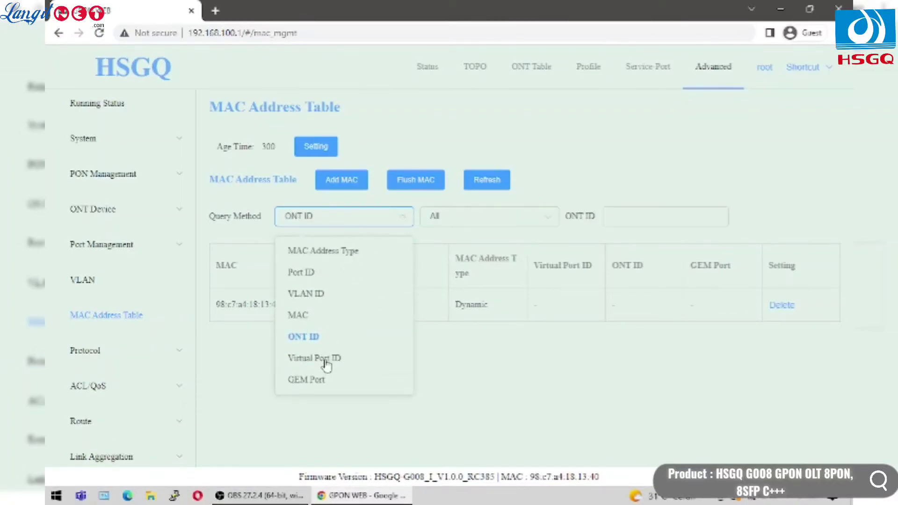
click(324, 359)
click(341, 220)
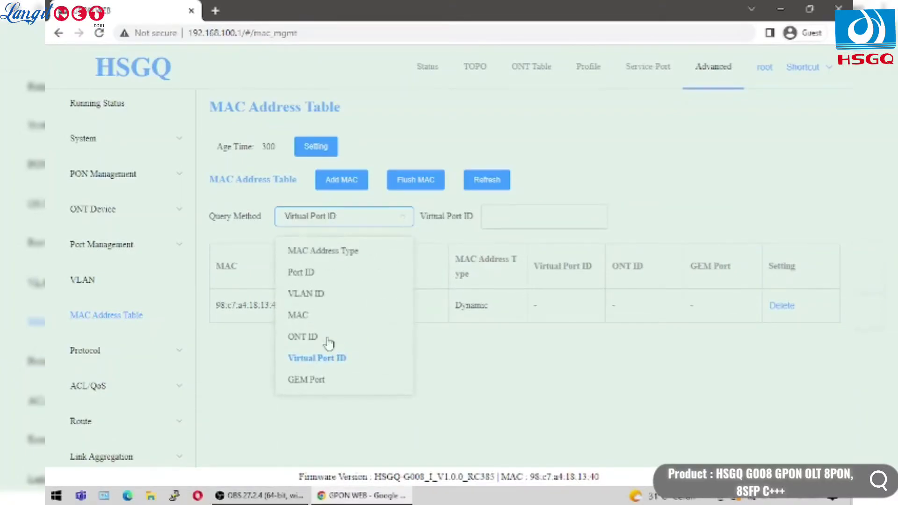
click(301, 379)
scroll(423, 285, down, 1)
scroll(308, 243, up, 1)
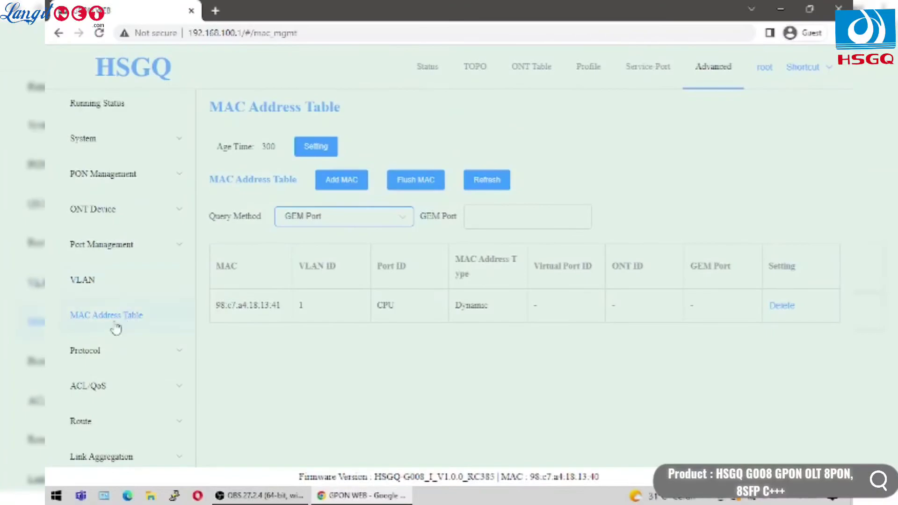
- View the RSTP protocol page, covering its Rstp Bridge settings and the Rstp Port table
click(89, 352)
click(94, 393)
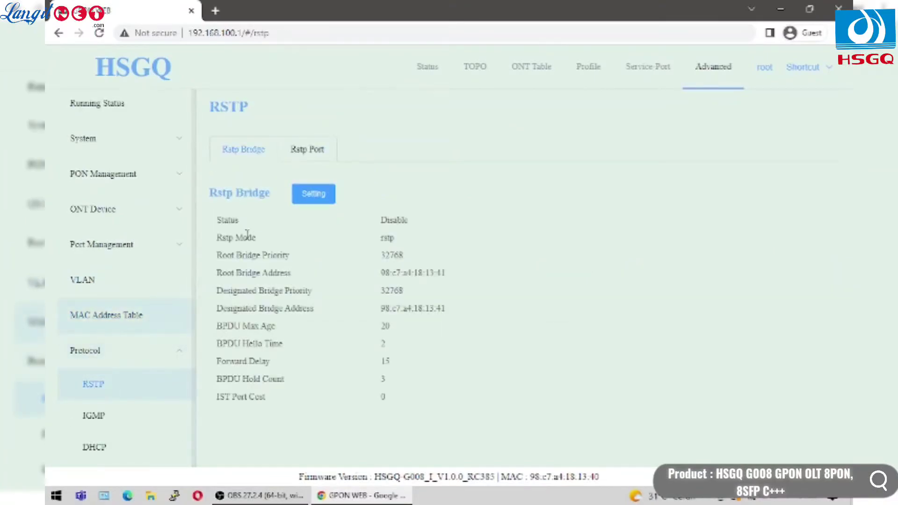
click(296, 152)
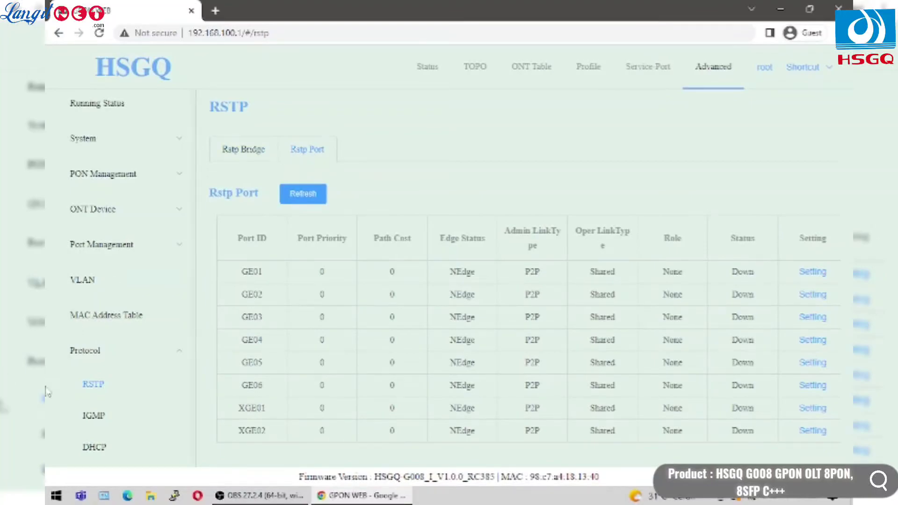
- View the IGMP page's Information section, Multicast Table and Multicast VLAN list
click(88, 421)
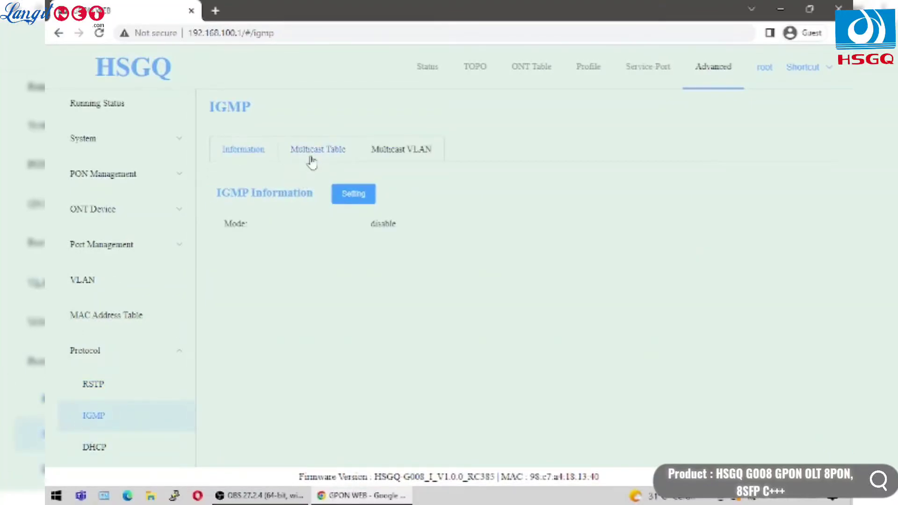
click(312, 159)
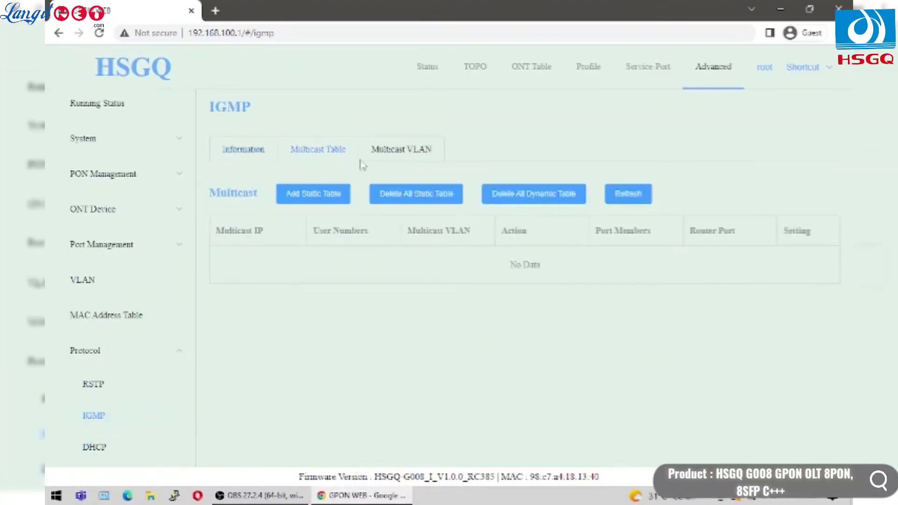
click(398, 164)
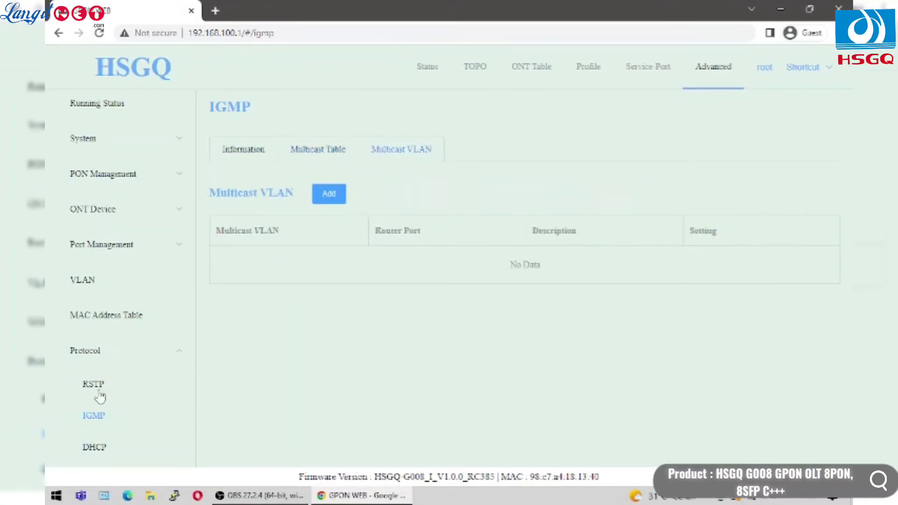
- Show the status pages of the remaining protocols: DHCP, DHCPv6 and MSTP
click(95, 450)
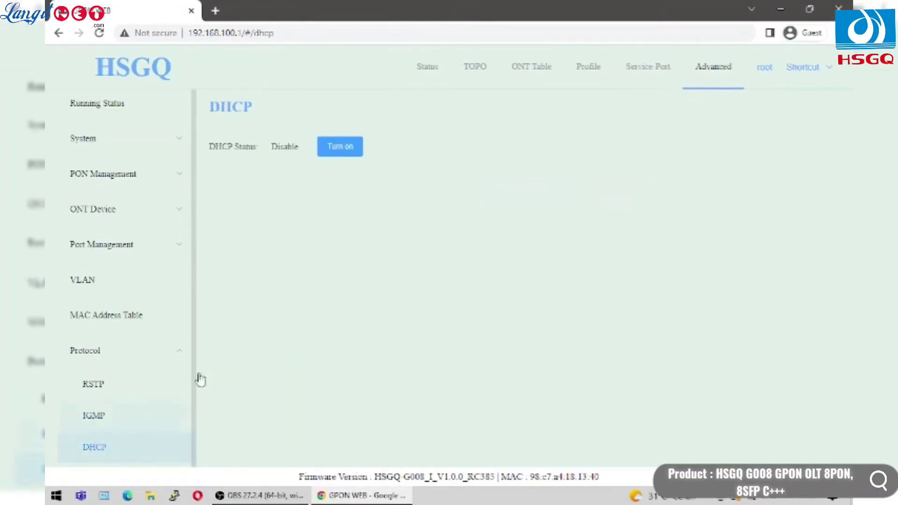
scroll(126, 367, down, 3)
scroll(120, 377, down, 1)
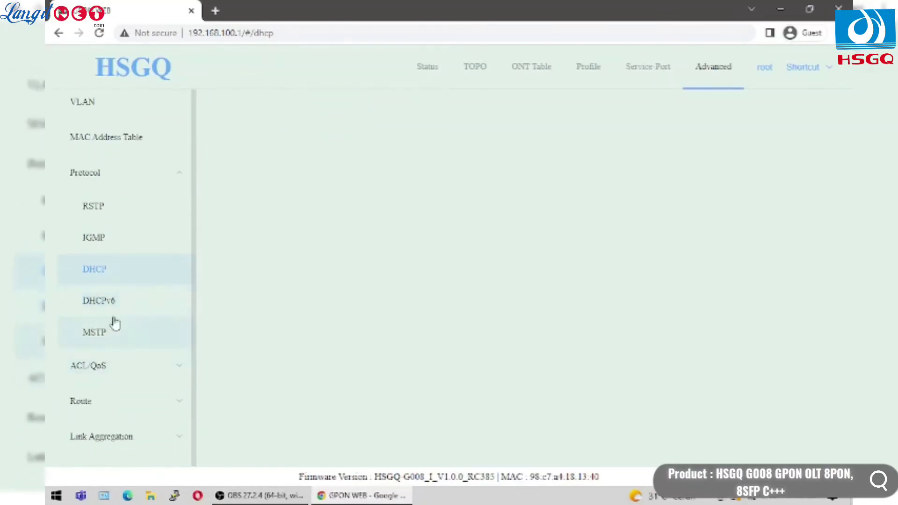
click(117, 310)
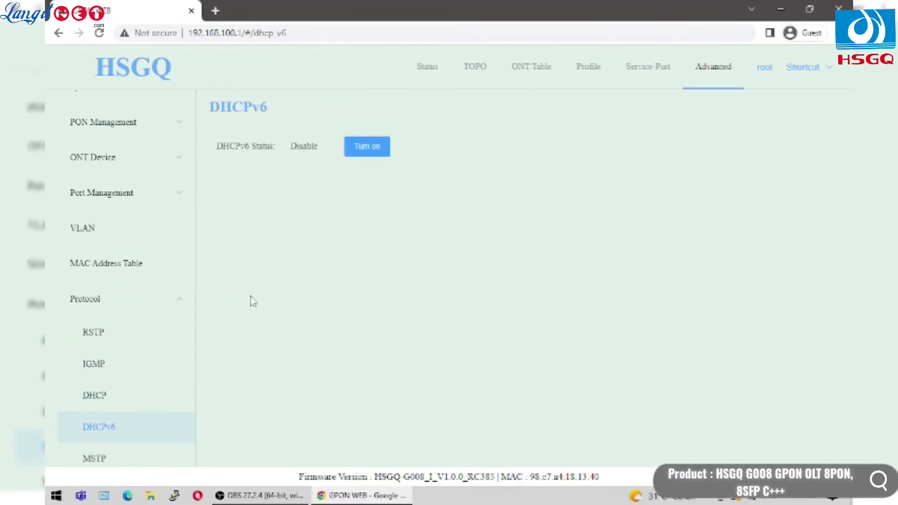
scroll(127, 403, down, 1)
click(145, 397)
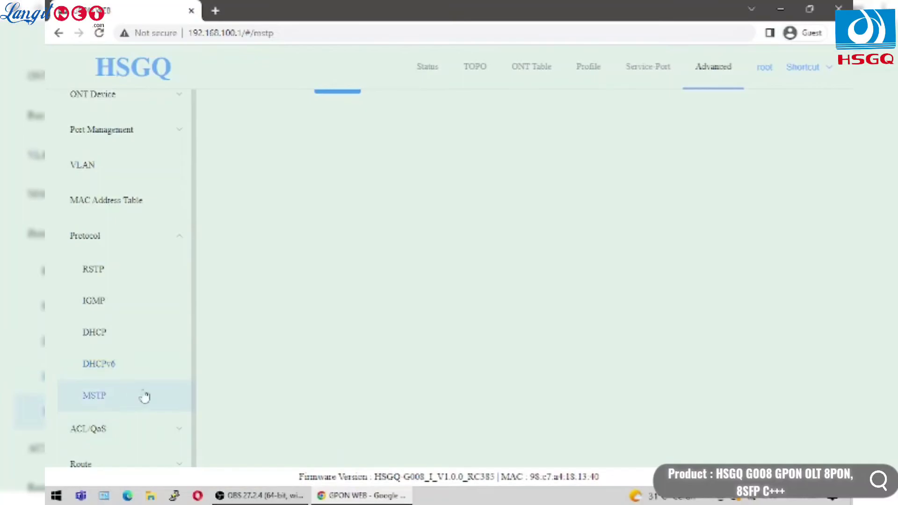
scroll(124, 411, down, 1)
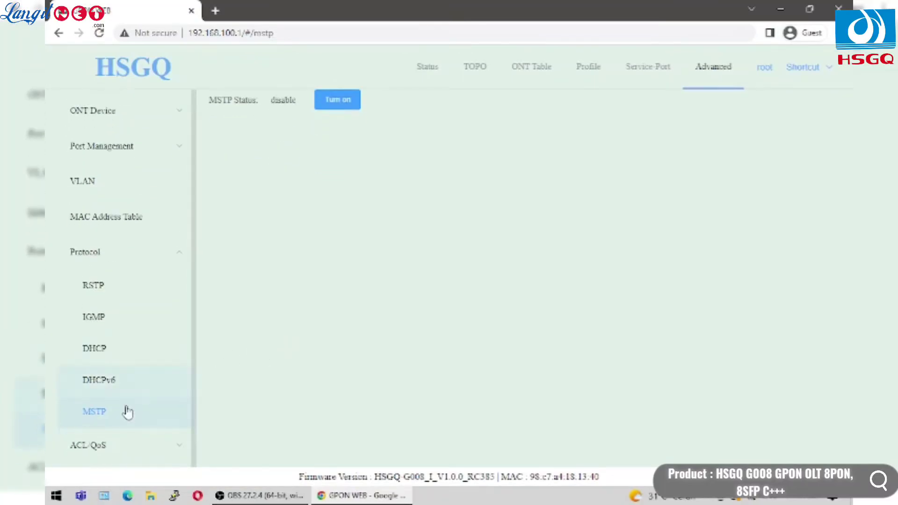
- View the Timerange and ACL Management pages in the ACL/QoS section
click(111, 445)
click(117, 328)
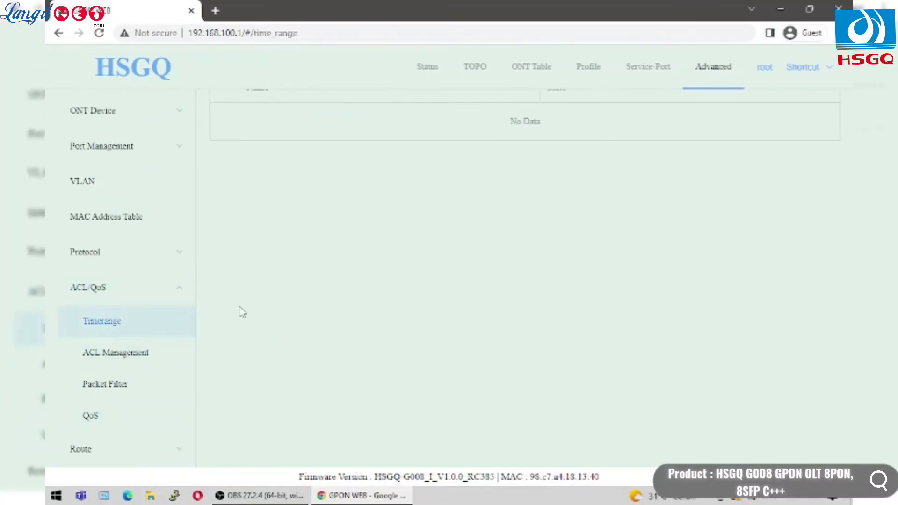
scroll(111, 400, down, 2)
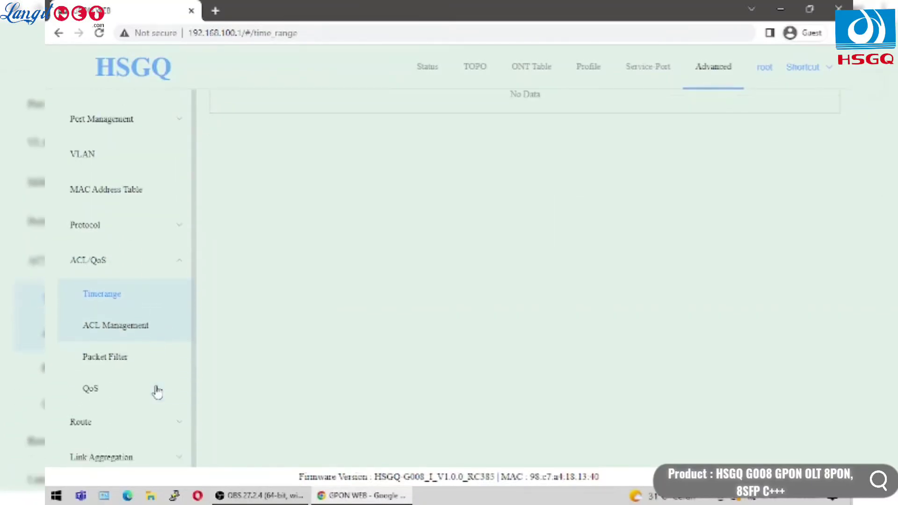
click(155, 332)
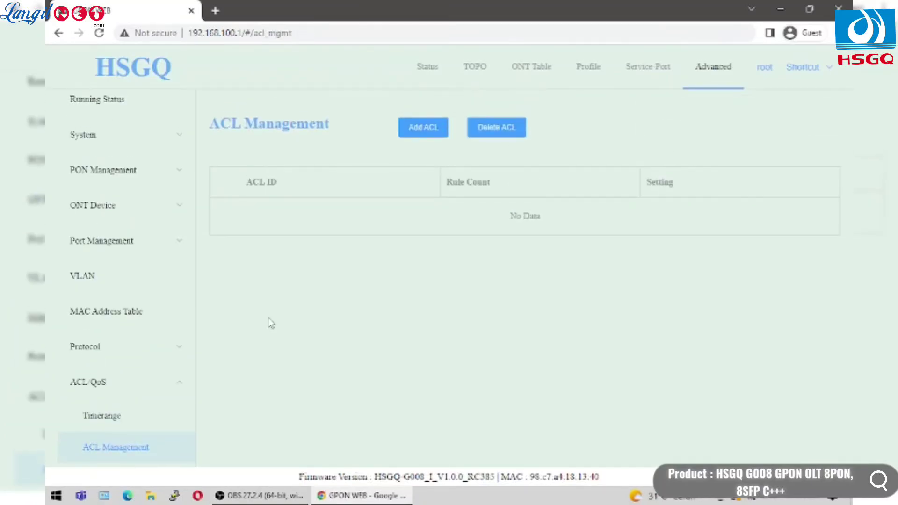
- View the Packet Filter page and the QoS page, including its Priority and Queue Scheduler tables
scroll(130, 395, down, 2)
click(137, 351)
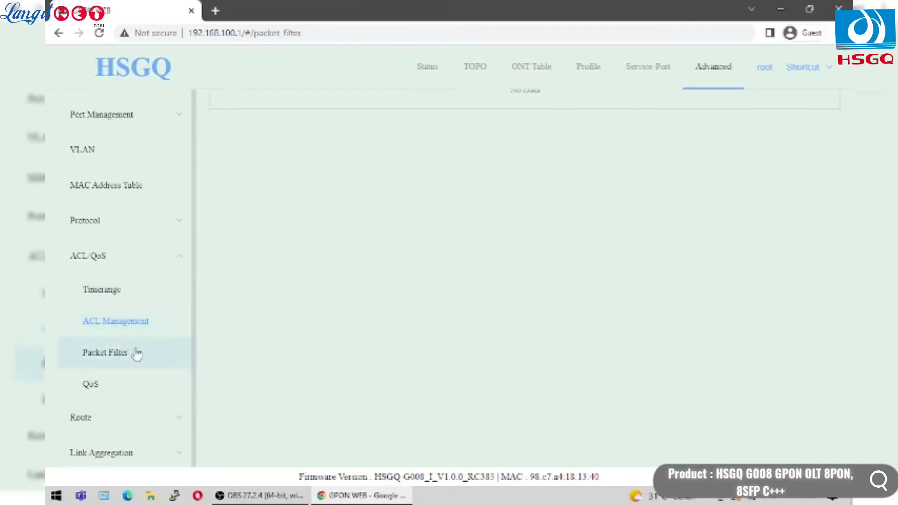
scroll(116, 377, down, 2)
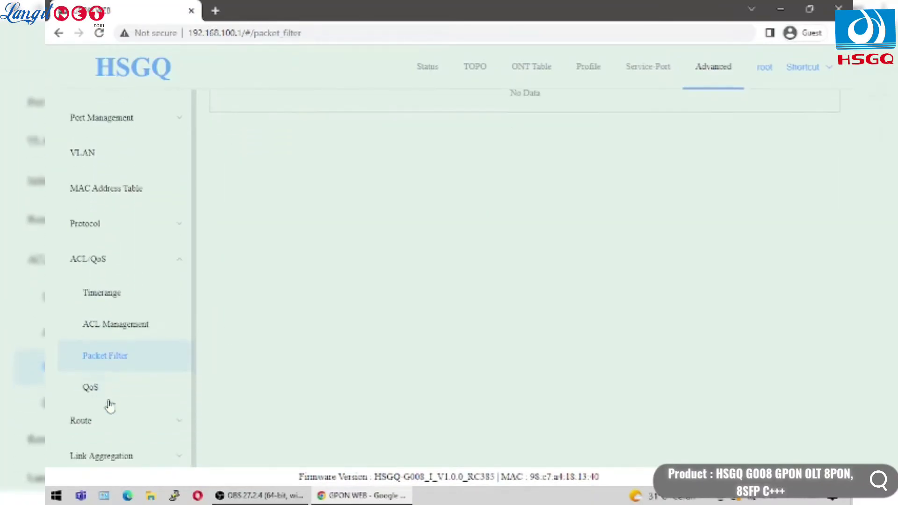
click(109, 397)
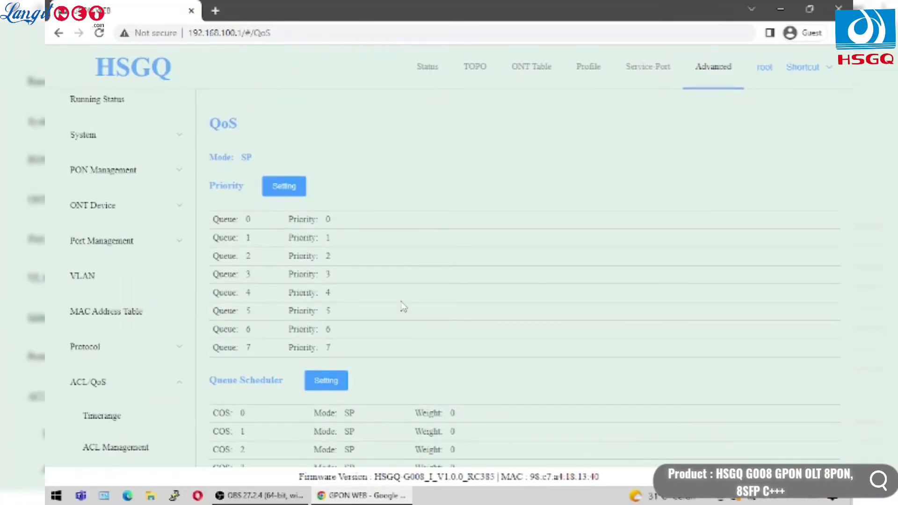
scroll(402, 307, down, 3)
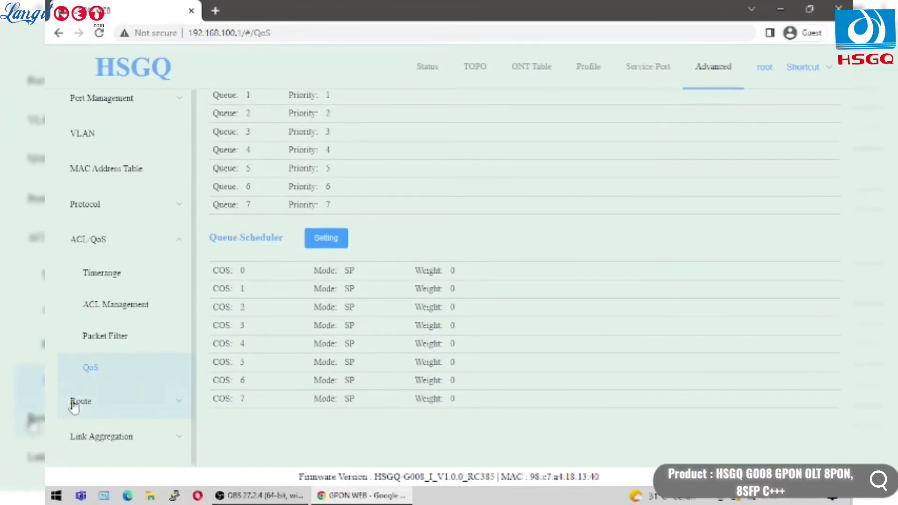
- View the Route Management page and the ARP Table in the Route section
click(74, 403)
click(95, 336)
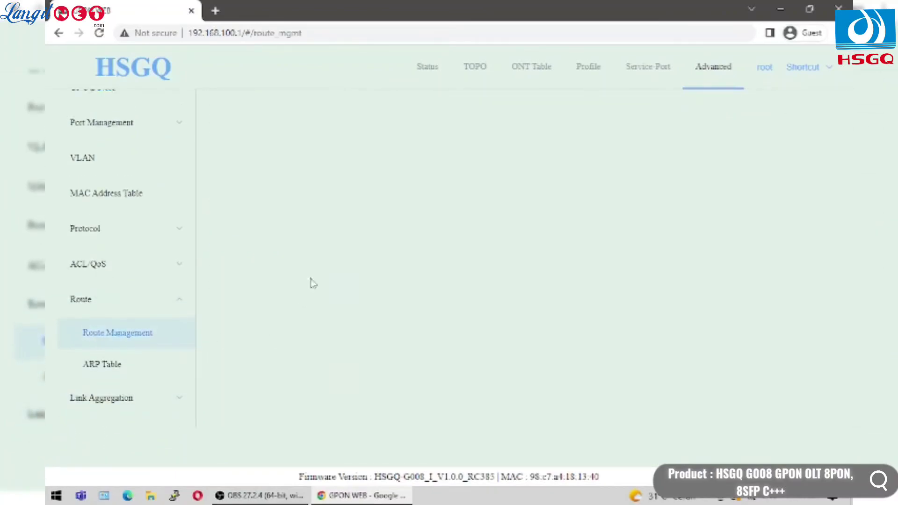
scroll(209, 342, down, 3)
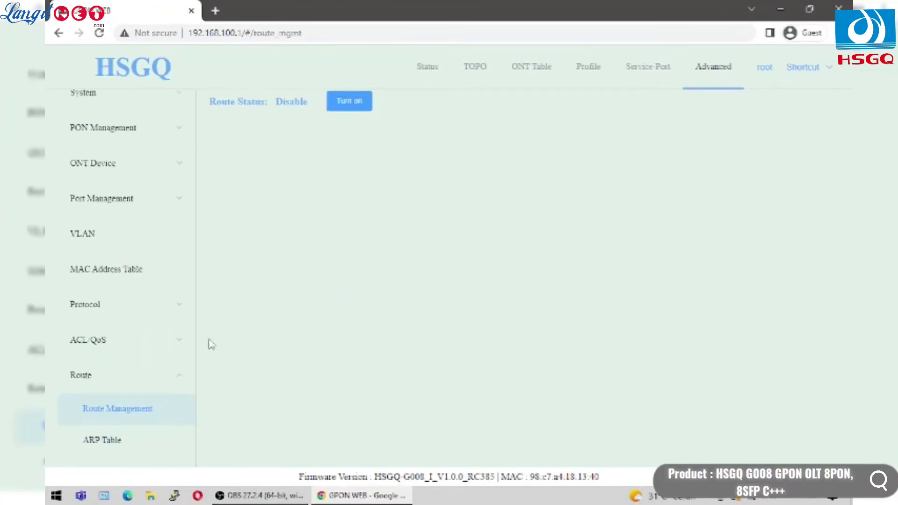
click(93, 435)
scroll(316, 364, down, 2)
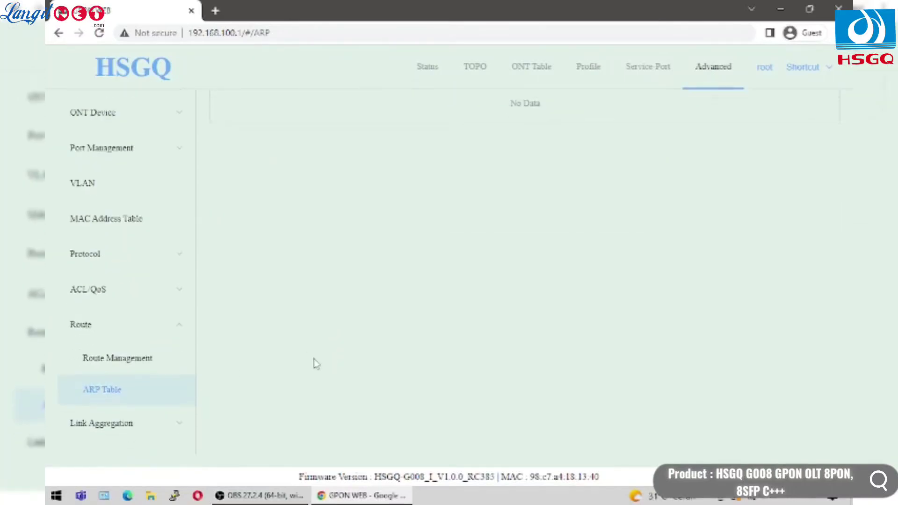
- View the manual Link Aggregation page and the LACP Aggregation page
click(130, 415)
click(134, 382)
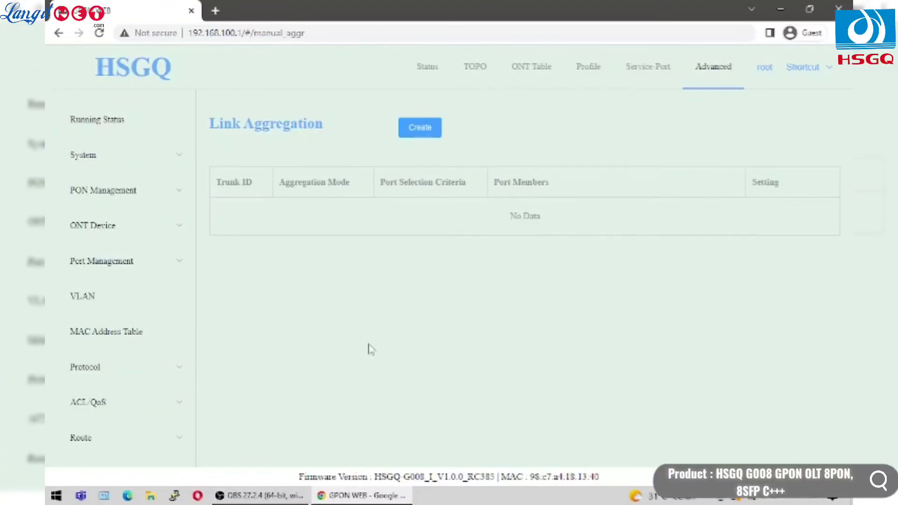
scroll(134, 395, down, 3)
click(116, 393)
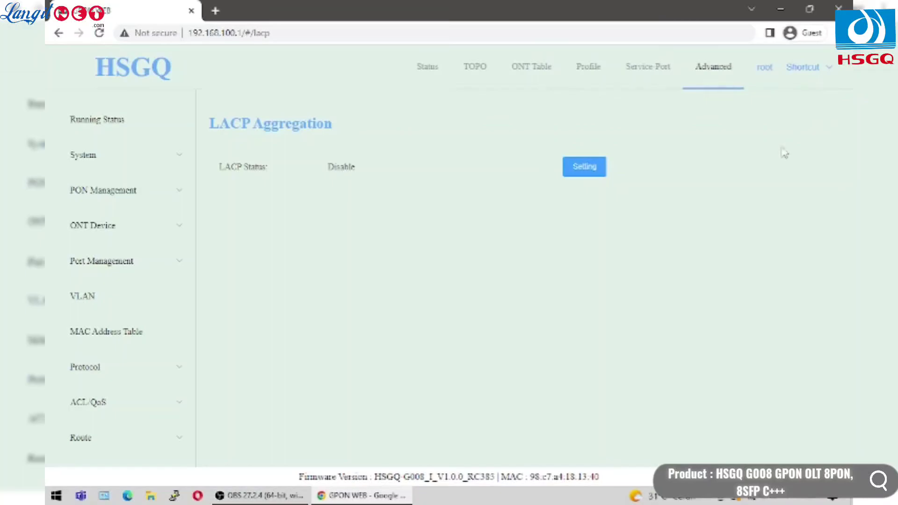
- View the user management page of the root account and show the available Shortcut options
click(766, 70)
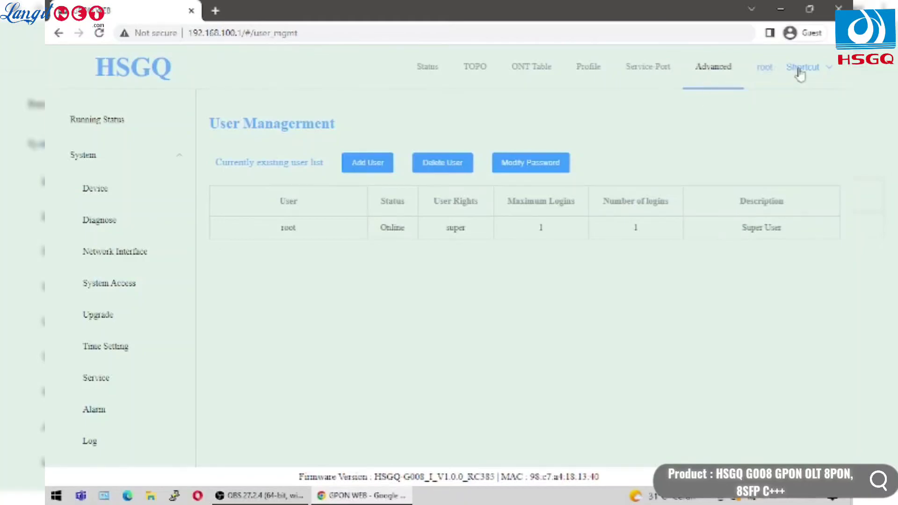
mouse_move(808, 75)
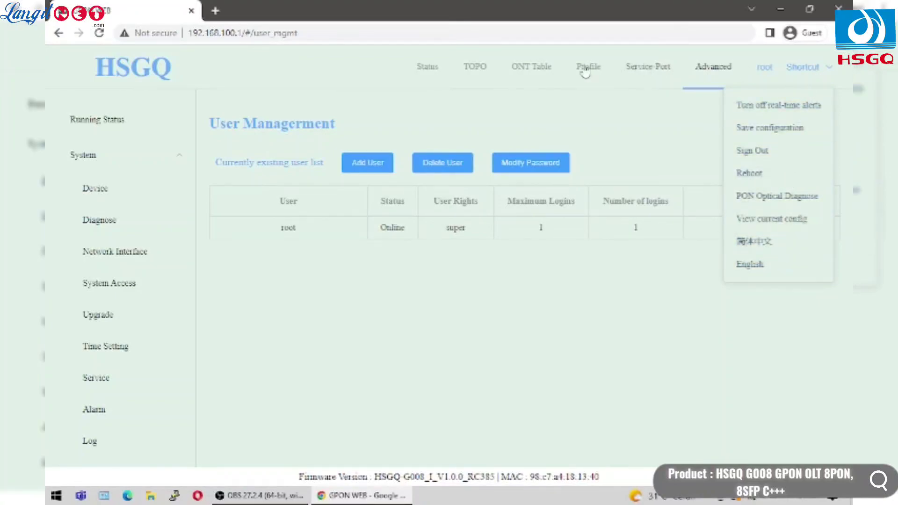
- Return to the Status page and sign out of the OLT web interface
click(424, 69)
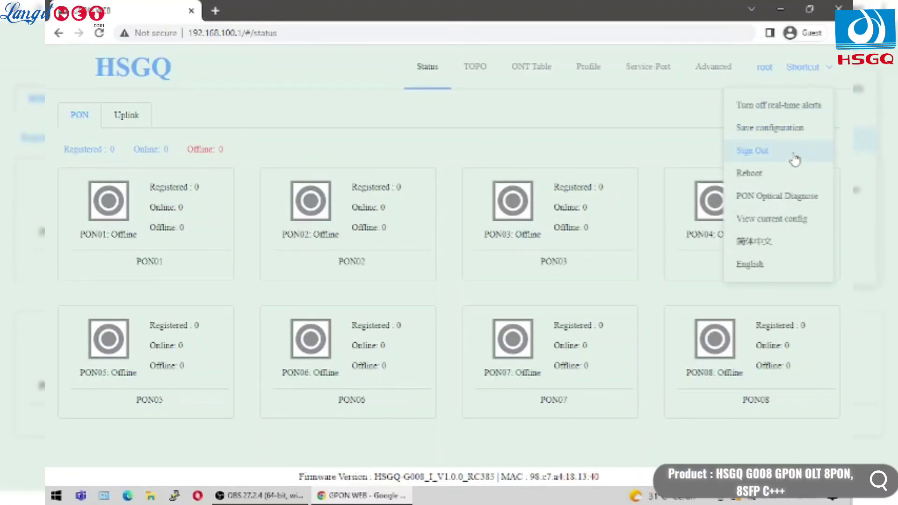
click(795, 160)
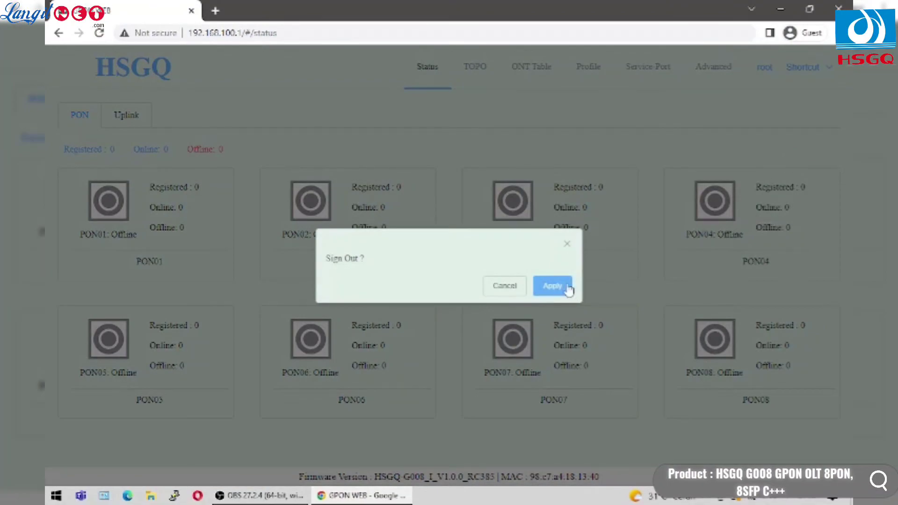